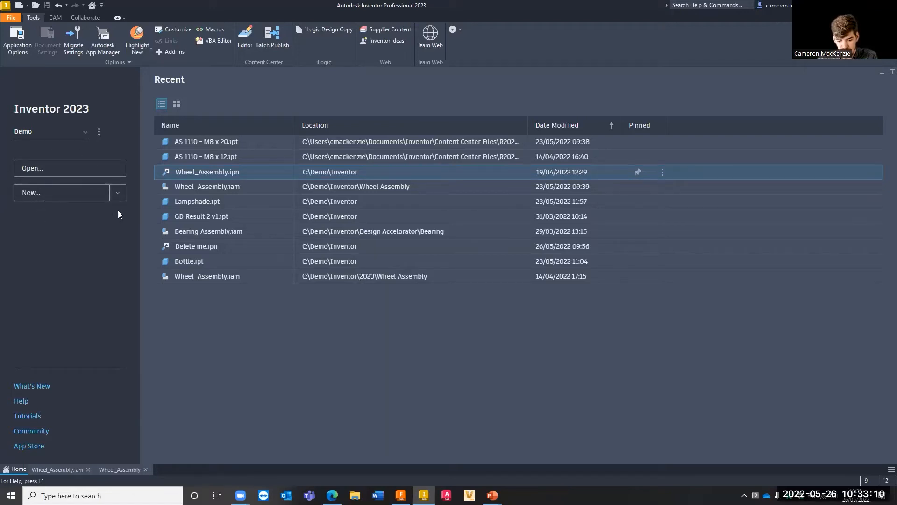
Create a new presentation file and insert the Wheel_Assembly assembly from the Wheel Assembly folder as its model
left_click(117, 195)
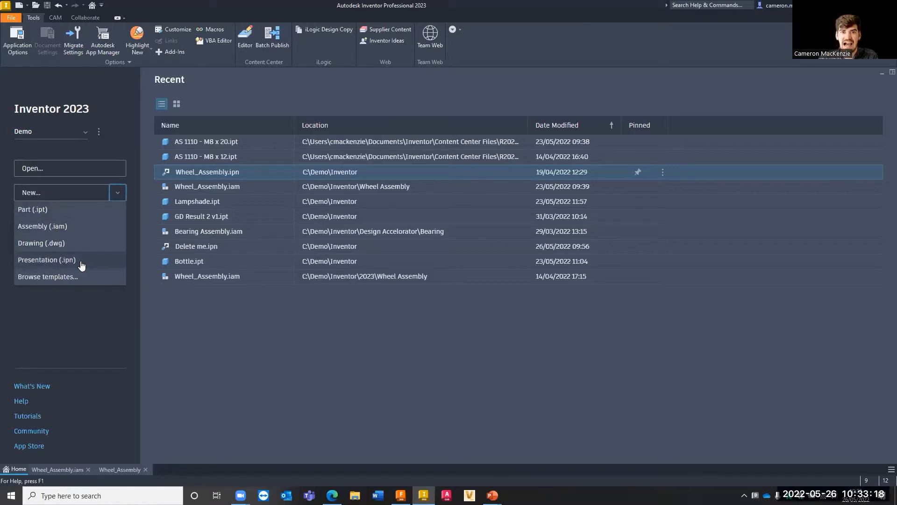
left_click(43, 260)
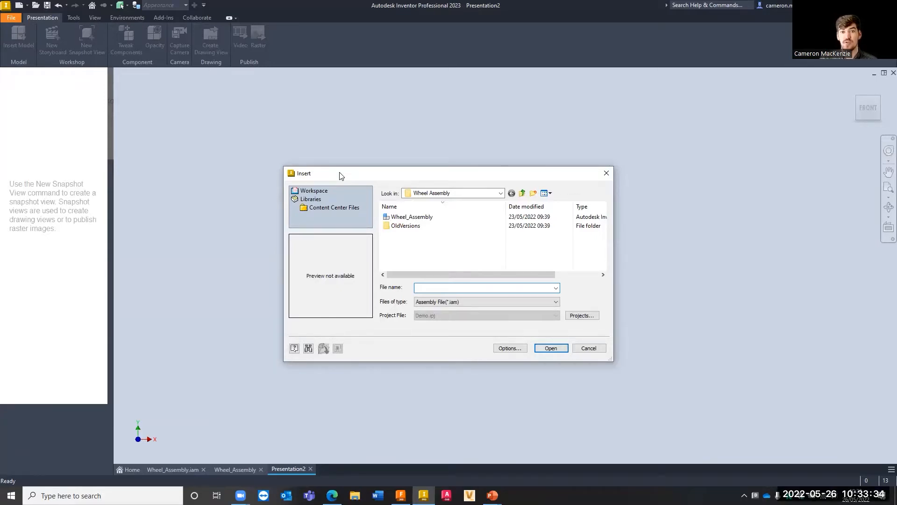
left_click_drag(340, 173, 338, 136)
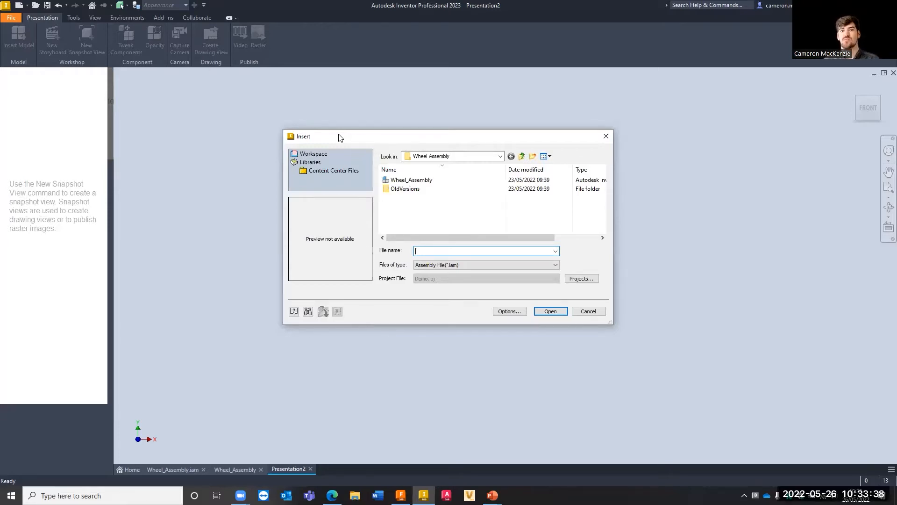
left_click(437, 266)
left_click(438, 266)
left_click(429, 226)
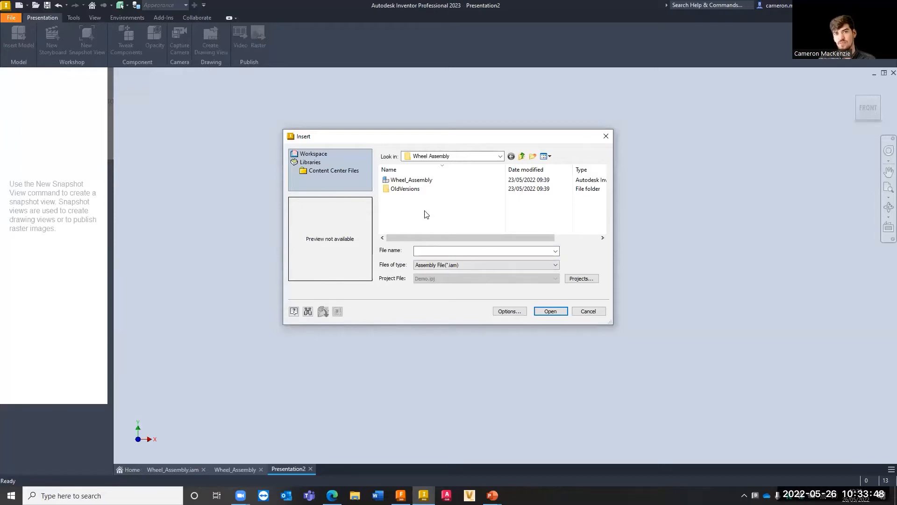
left_click(409, 180)
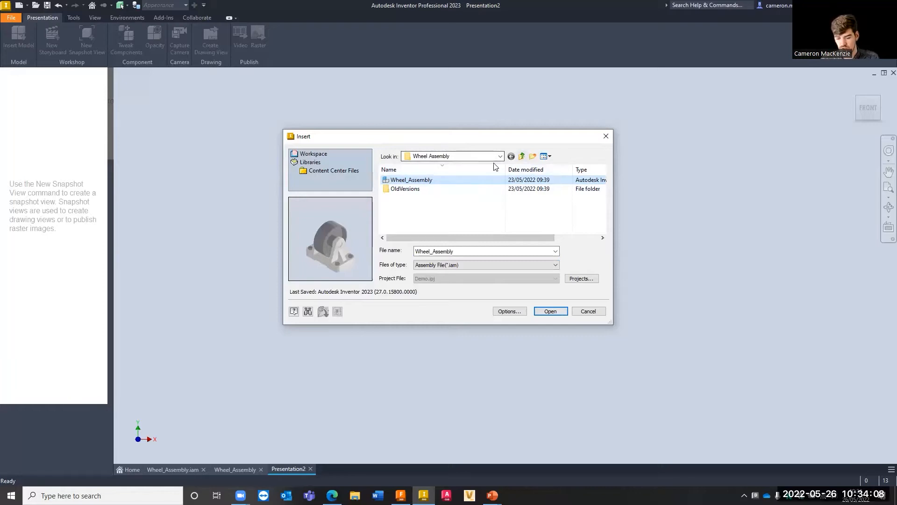
left_click(555, 313)
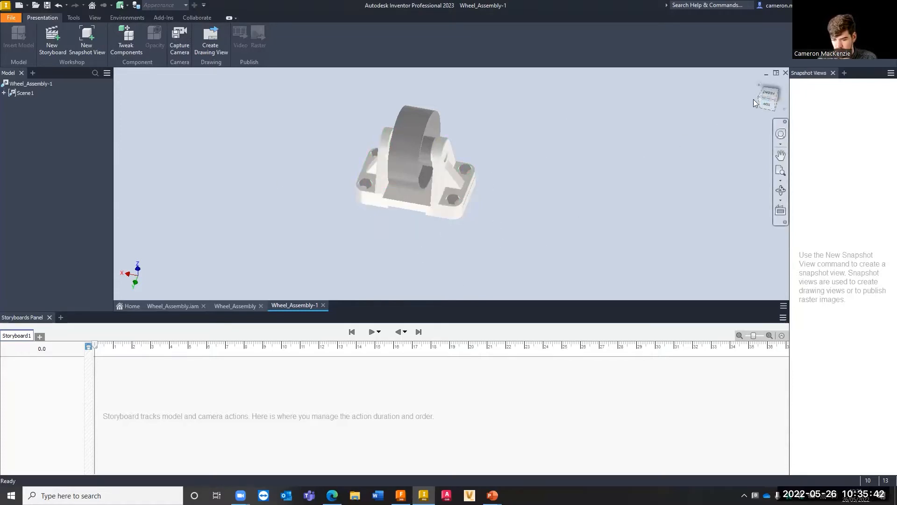
Examine the inserted wheel assembly from several angles and distances
mouse_move(506, 181)
middle_mouse_down("shift")
mouse_move(486, 168)
mouse_move(498, 171)
mouse_move(505, 154)
mouse_move(515, 182)
middle_mouse_up("shift")
middle_click_drag(431, 169, 464, 184)
scroll(472, 155, "down", 4)
scroll(472, 156, "up", 7)
scroll(472, 155, "down", 6)
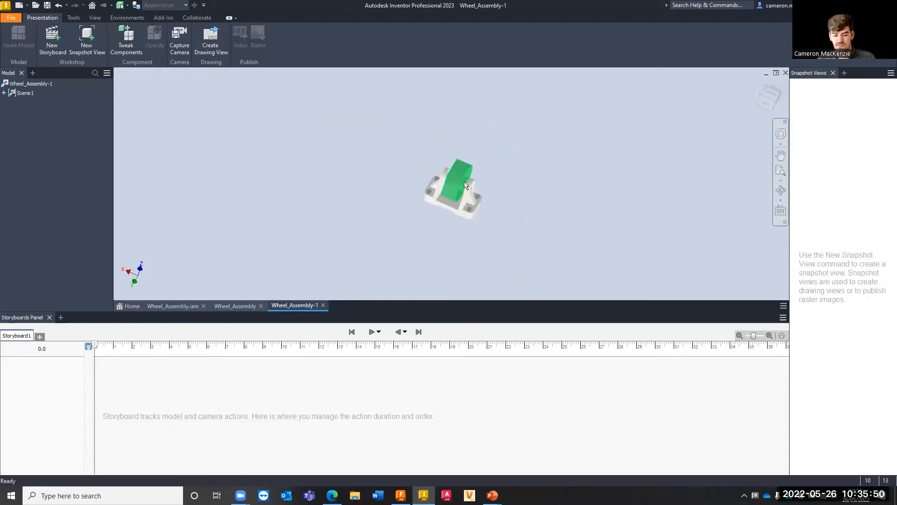
mouse_move(478, 197)
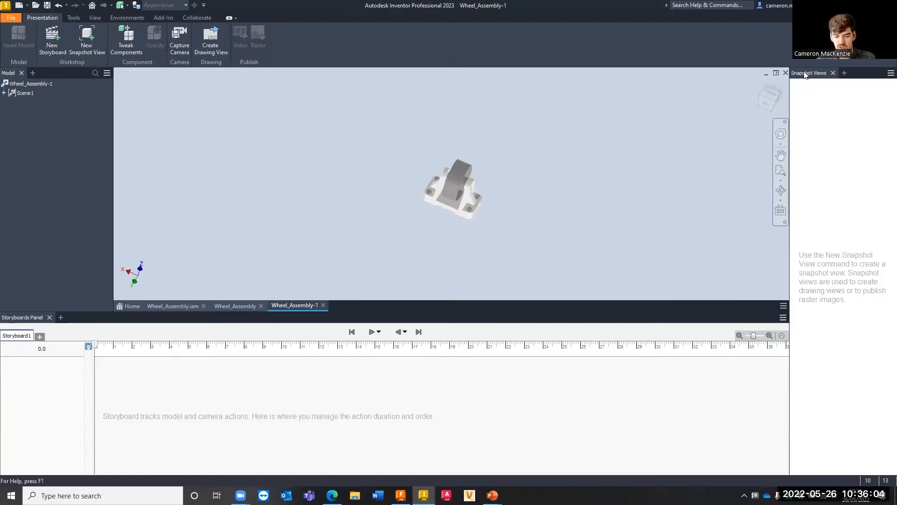
scroll(416, 194, "down", 6)
scroll(531, 202, "up", 3)
middle_click_drag(532, 203, 472, 217)
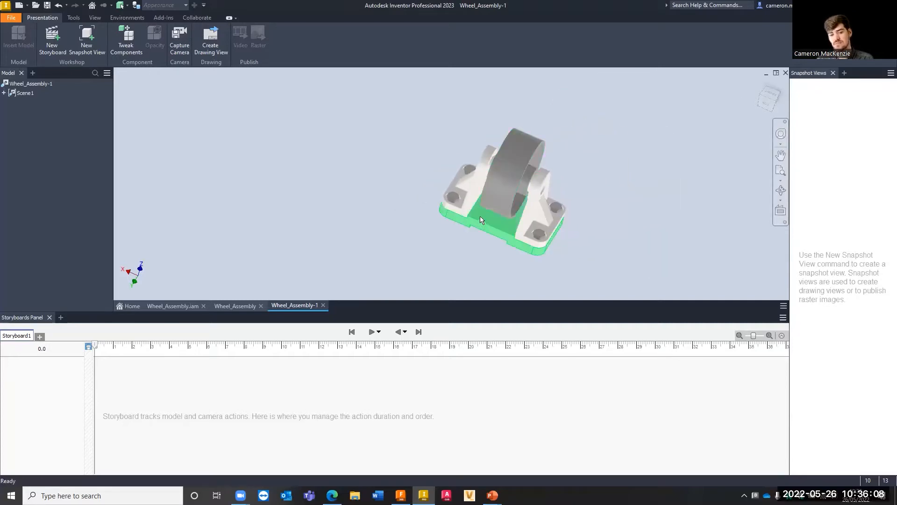
Save a nearly head-on view of the complete wheel assembly as a new snapshot view named Assembled
mouse_move(632, 167)
middle_mouse_down("shift")
mouse_move(595, 144)
mouse_move(584, 164)
mouse_move(588, 150)
mouse_move(637, 150)
mouse_move(632, 164)
mouse_move(596, 156)
middle_mouse_up("shift")
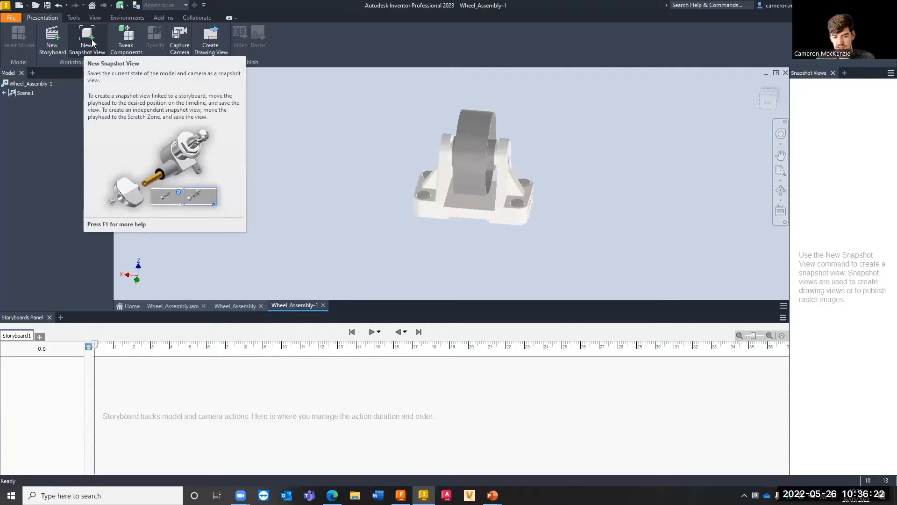
left_click(92, 42)
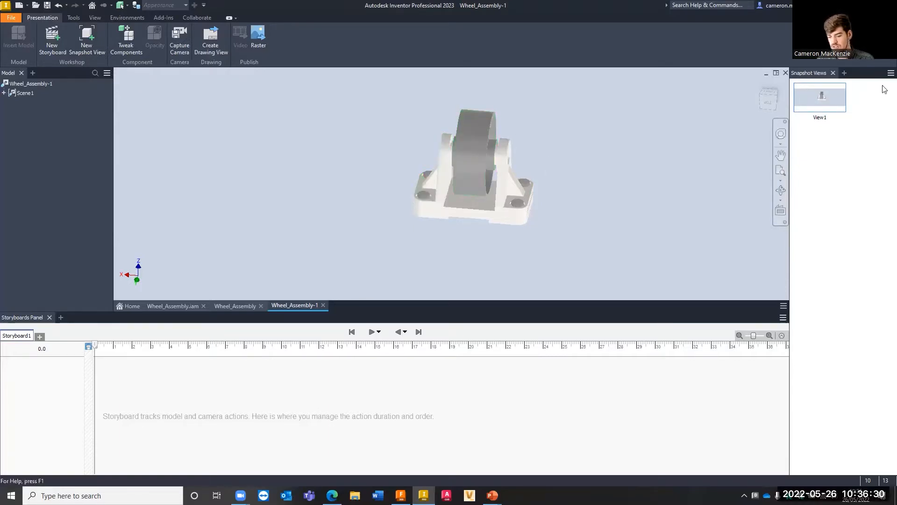
left_click(820, 117)
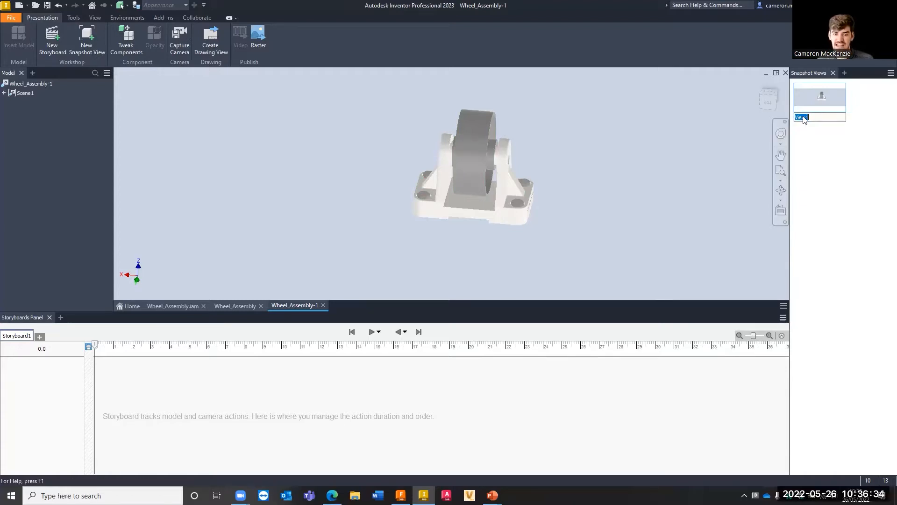
type("Assembled")
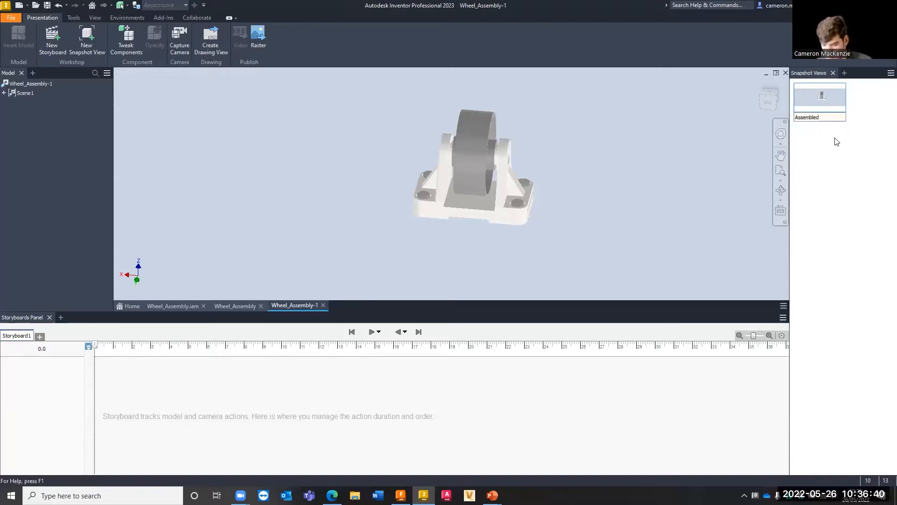
key("Return")
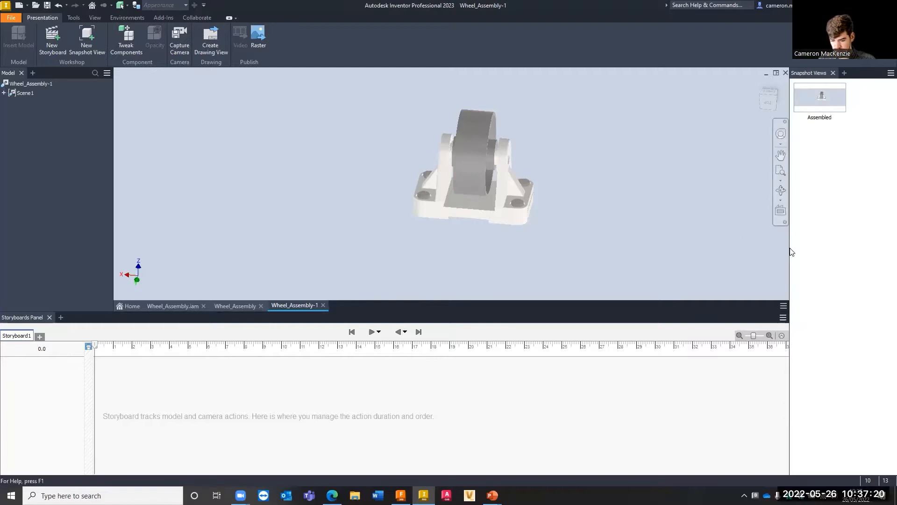
Enlarge the graphics area beside the snapshot views and above the storyboard, and turn the wheel assembly to a straight-on view
left_click_drag(789, 254, 798, 233)
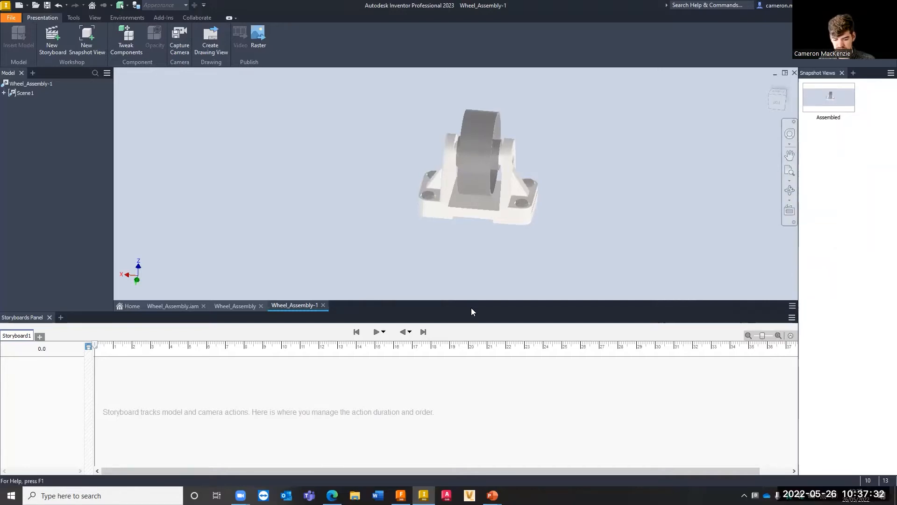
mouse_move(472, 311)
left_mouse_down()
mouse_move(467, 364)
mouse_move(472, 329)
left_mouse_up()
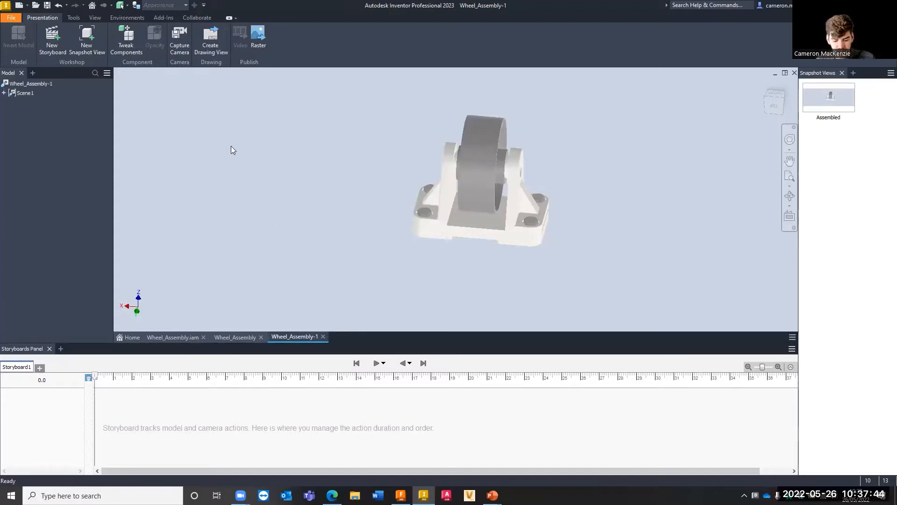
scroll(579, 172, "down", 5)
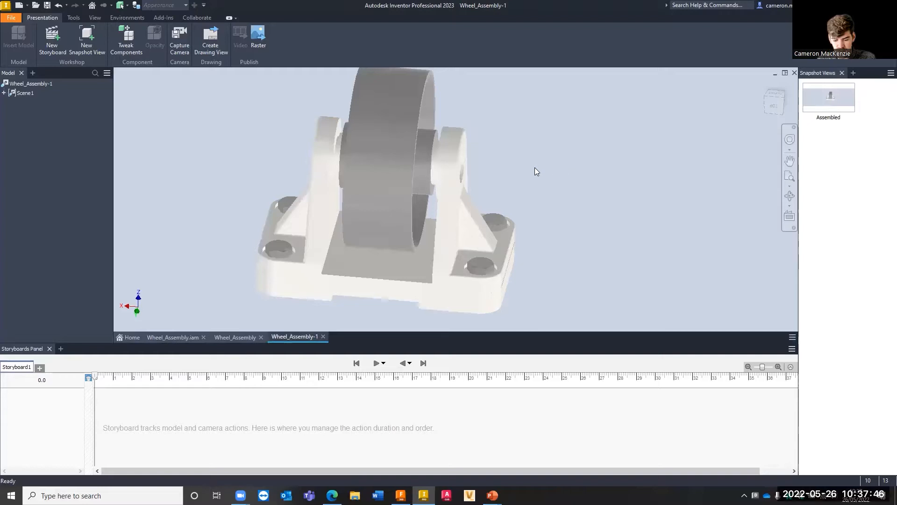
scroll(540, 187, "up", 4)
middle_click_drag(527, 172, 534, 178)
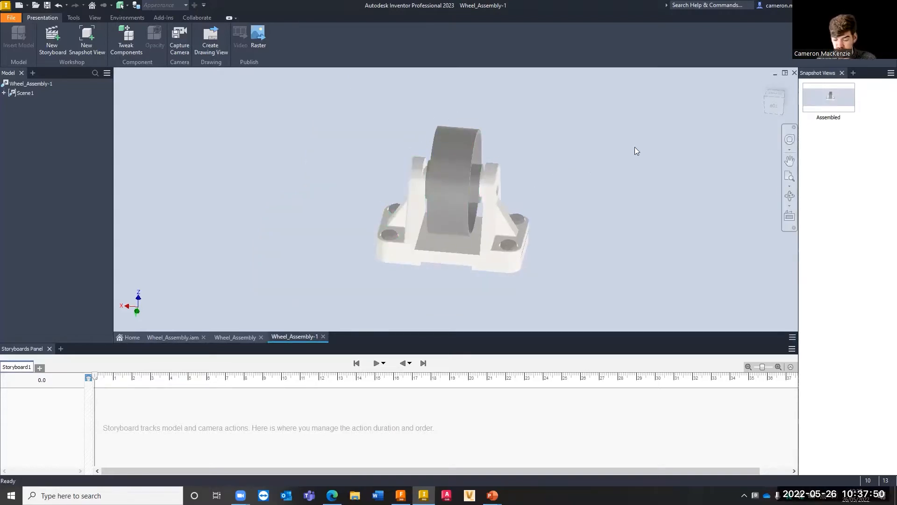
left_click(772, 105)
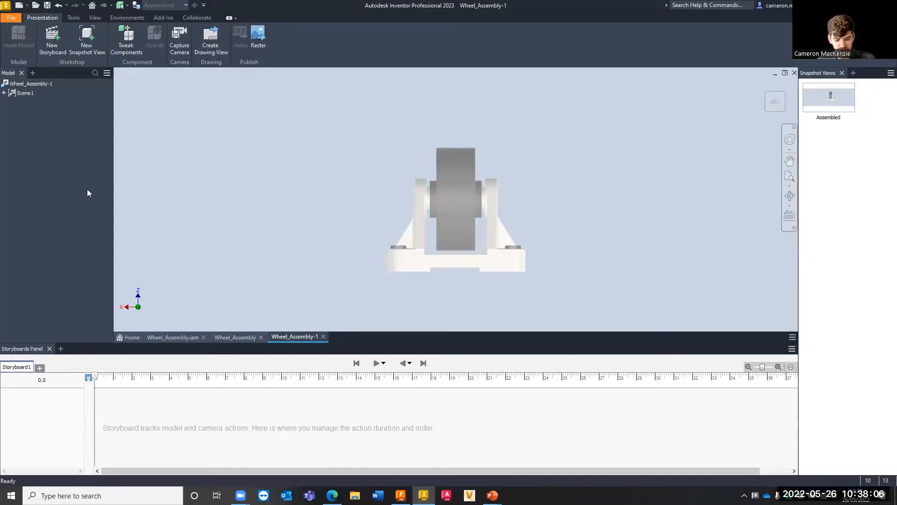
Expand Scene1 and Wheel_Assembly.iam to list the parts, and start a Tweak Components move on Plate:1
left_click(4, 93)
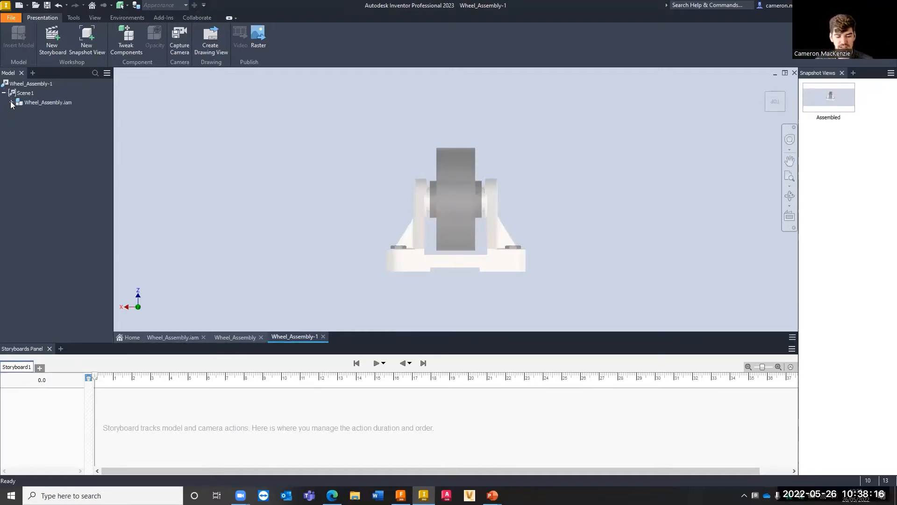
left_click(11, 102)
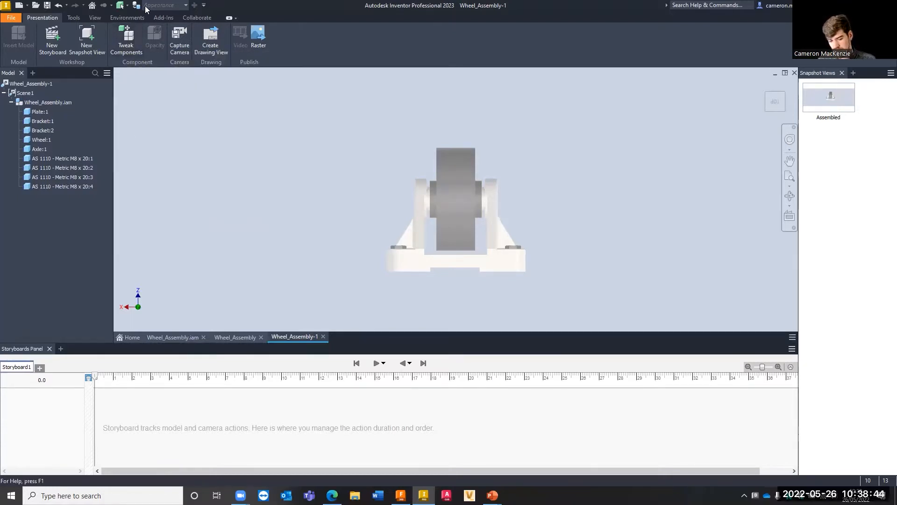
left_click(126, 41)
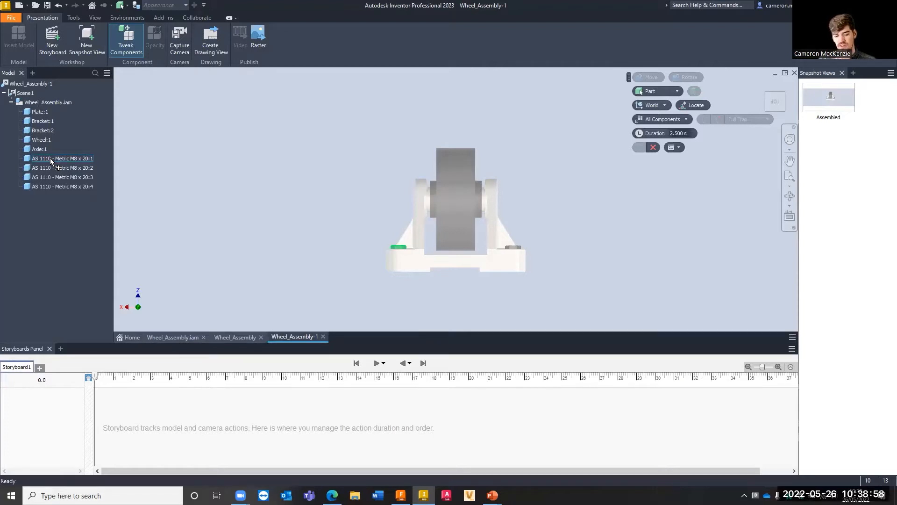
left_click(44, 112)
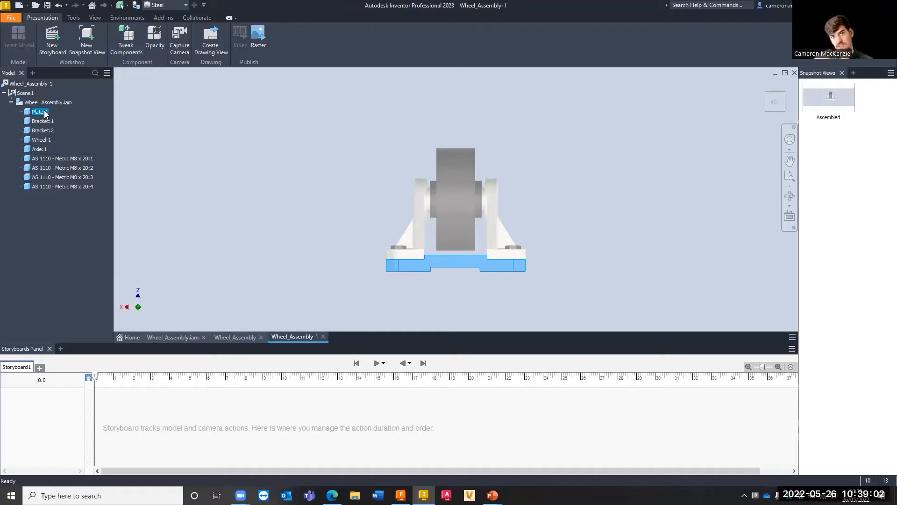
left_click(131, 53)
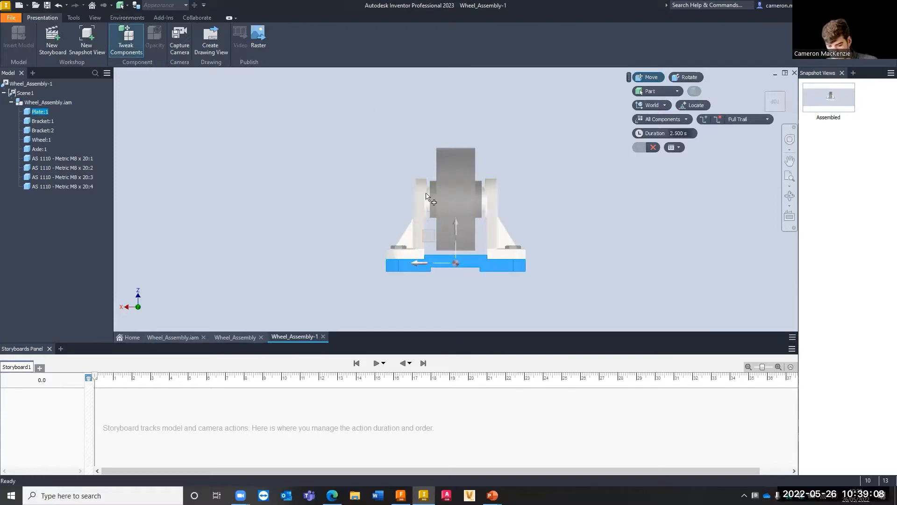
Try the X, Y and Z move directions for the plate and keep the World coordinate orientation
mouse_move(453, 225)
middle_mouse_down("shift")
mouse_move(457, 253)
mouse_move(457, 231)
middle_mouse_up("shift")
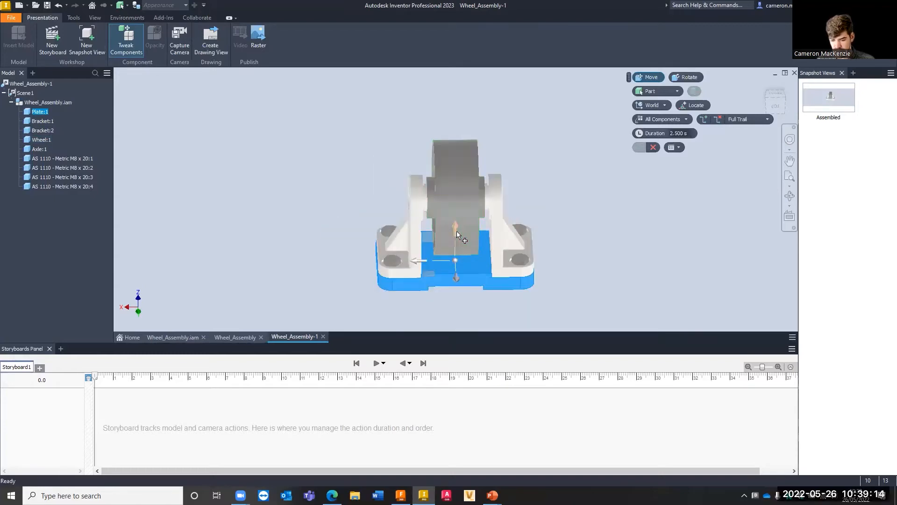
left_click(456, 229)
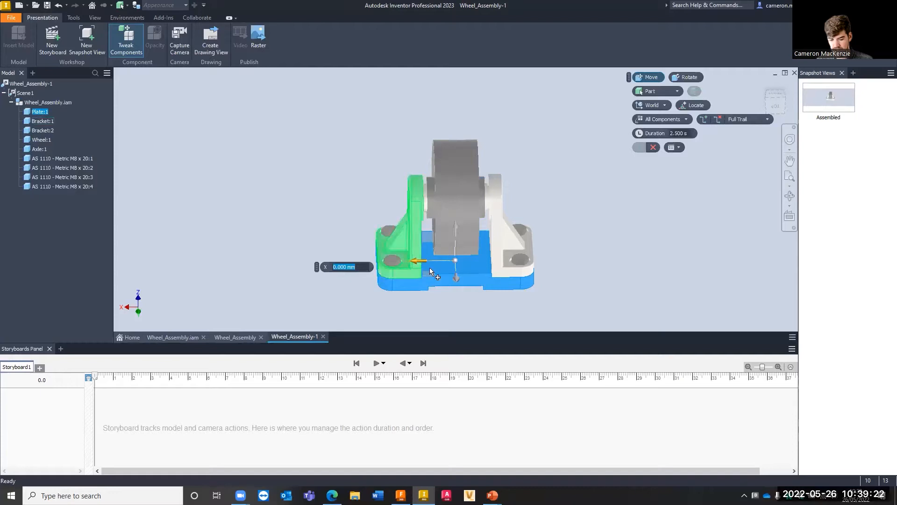
left_click(457, 278)
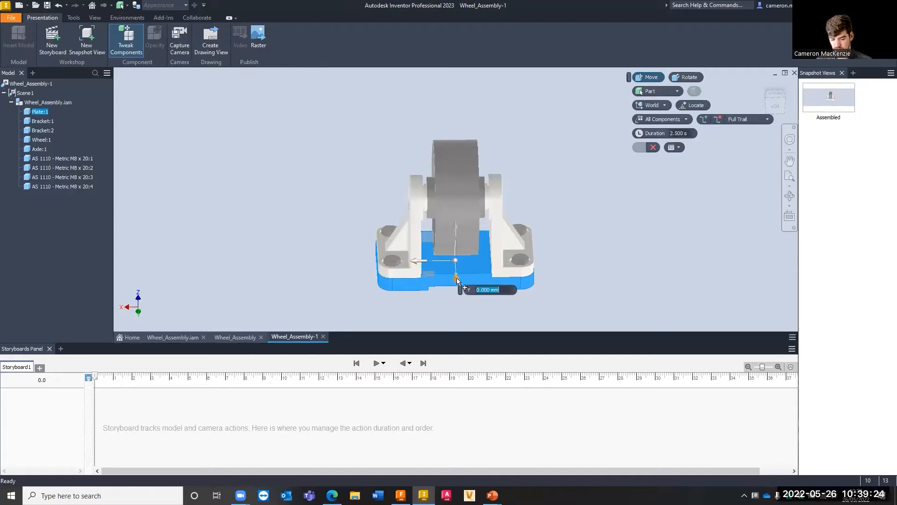
left_click(426, 259)
left_click(456, 229)
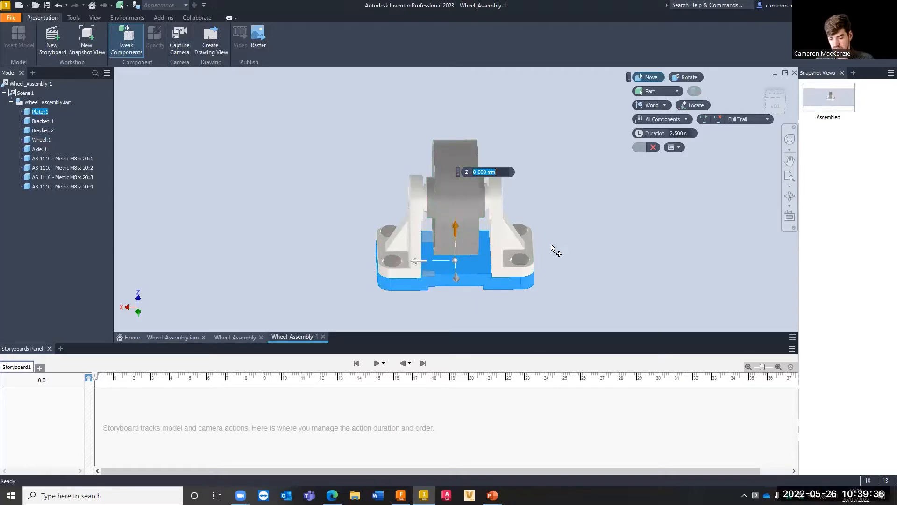
left_click(656, 107)
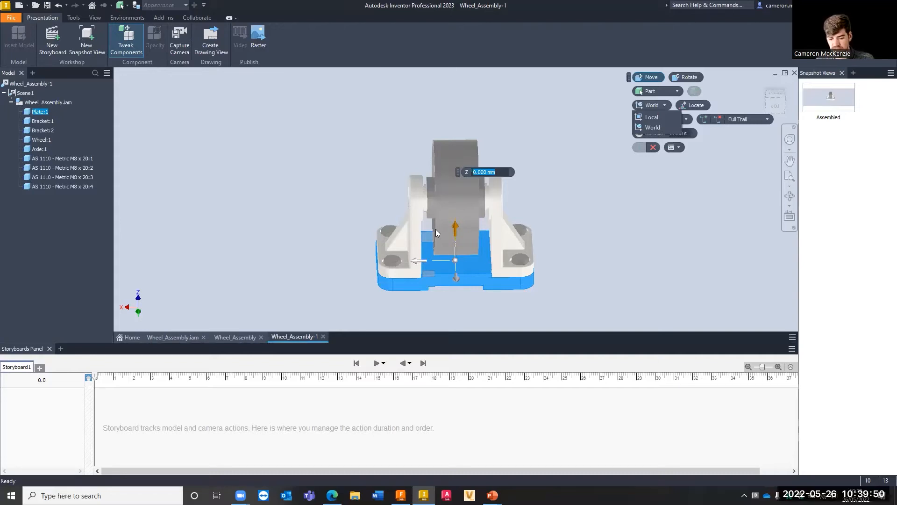
left_click(652, 127)
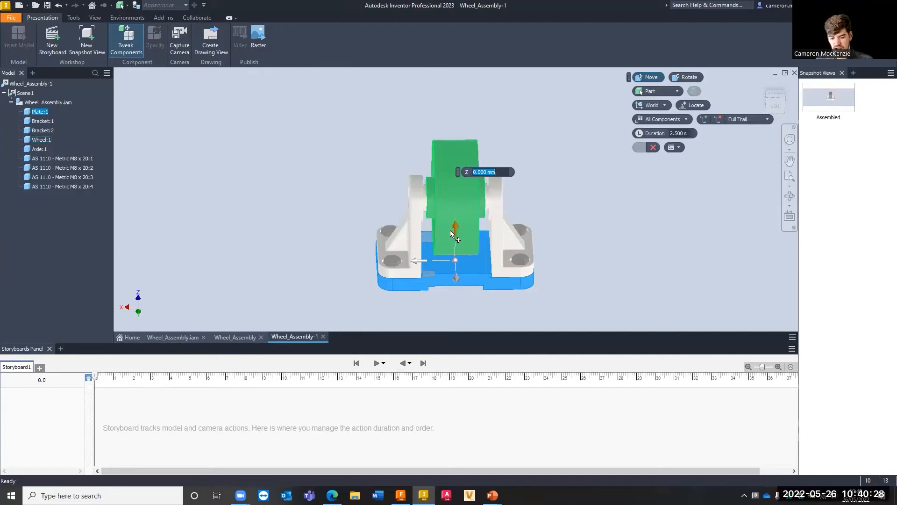
Return to the straight-on view and move the plate down along Z with a tweak distance of -10 mm
left_click(777, 104)
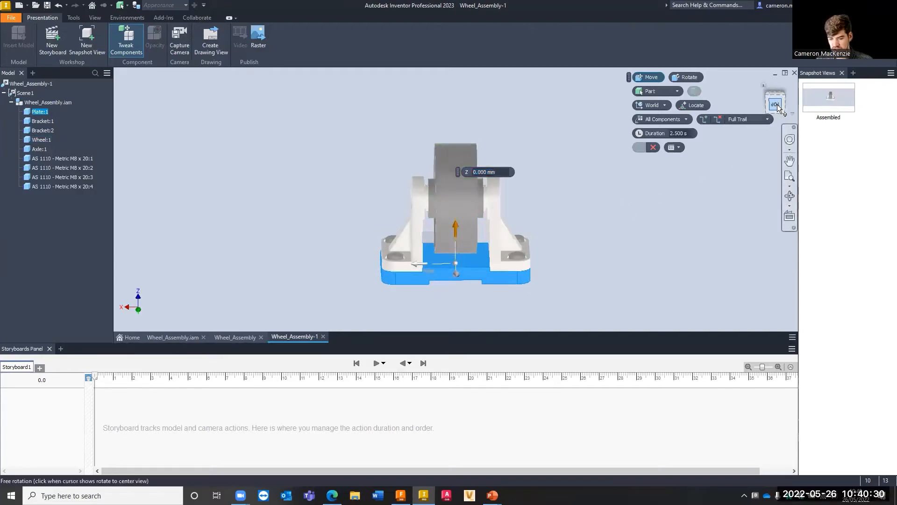
left_click(456, 229)
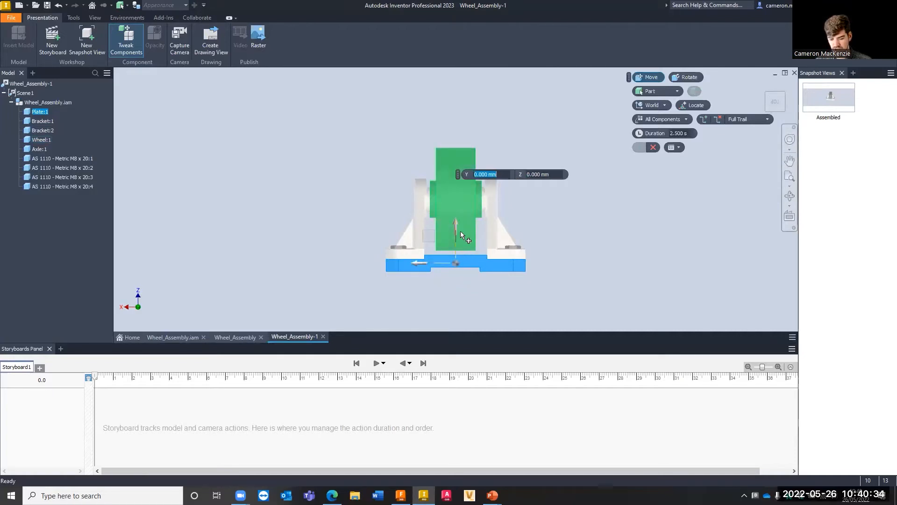
mouse_move(455, 225)
left_mouse_down()
mouse_move(457, 282)
mouse_move(455, 230)
left_mouse_up()
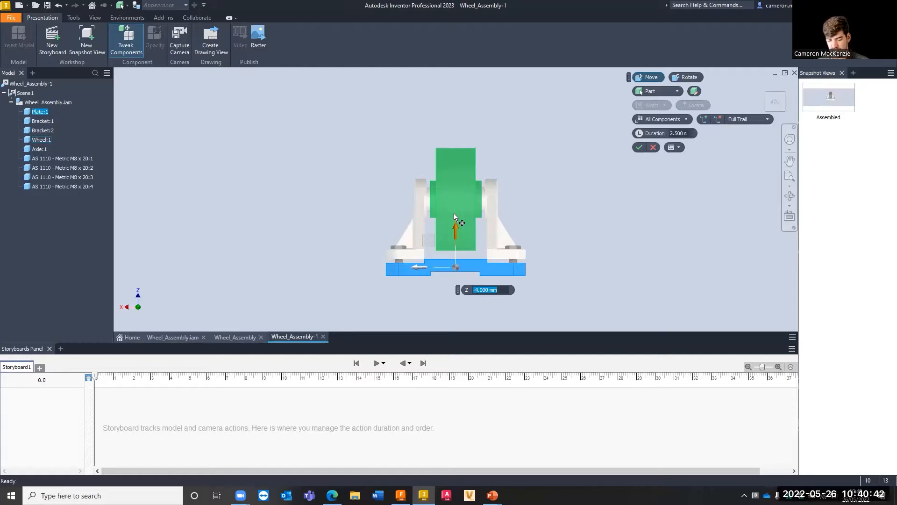
left_click(454, 216)
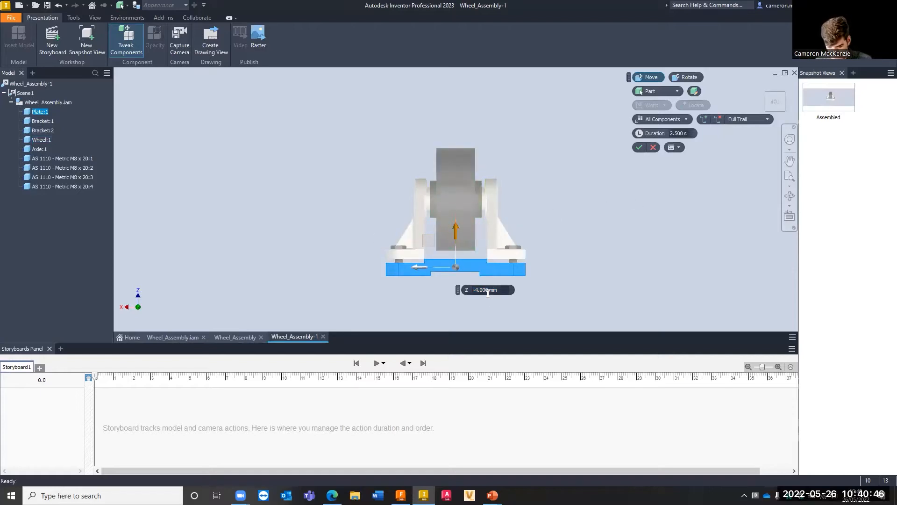
left_click_drag(488, 290, 473, 289)
type("-10")
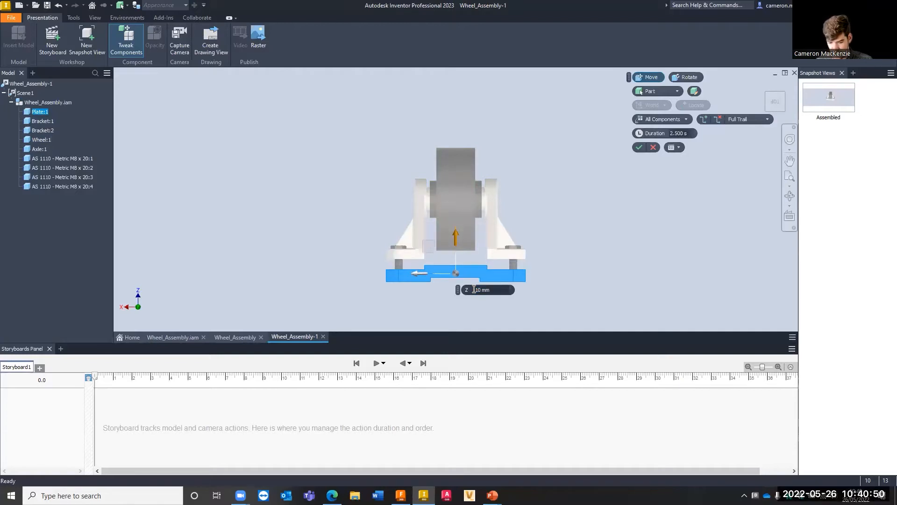
Set the plate's Z tweak distance to -40 mm and accept the move
key("BackSpace")
key("BackSpace")
key("BackSpace")
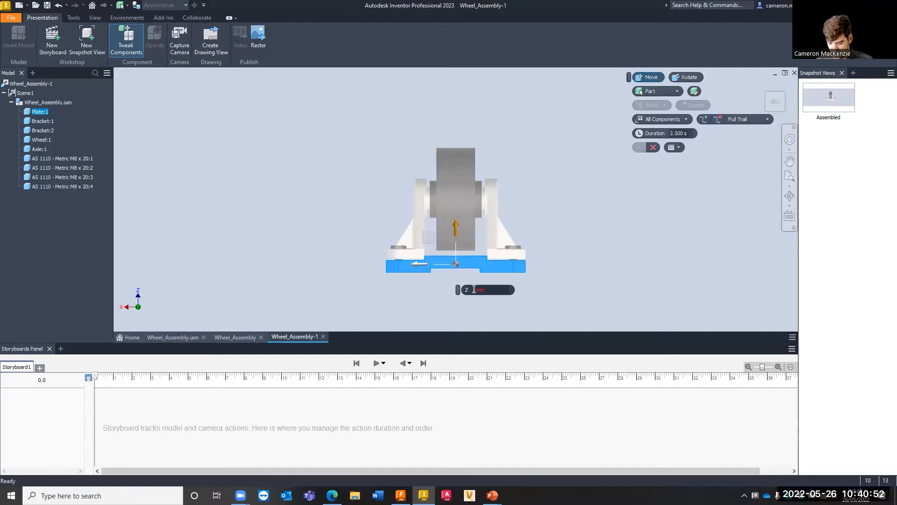
type("-40")
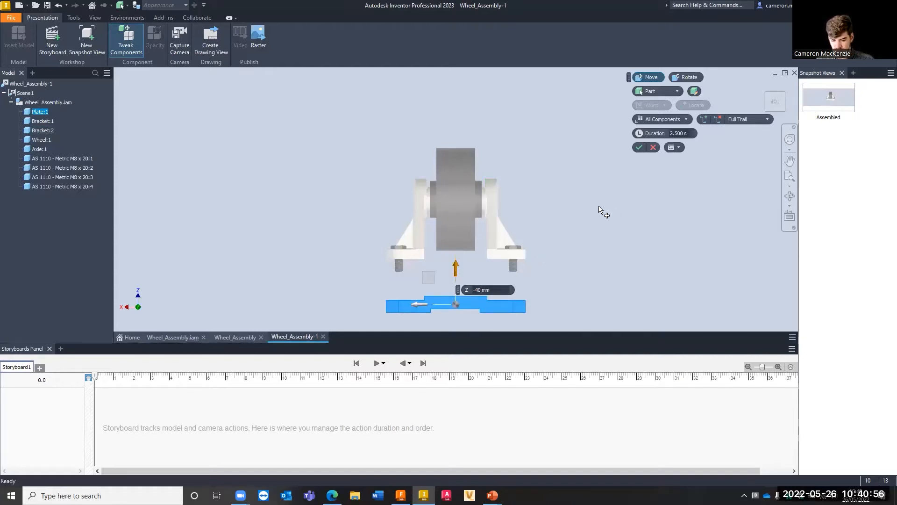
left_click(638, 148)
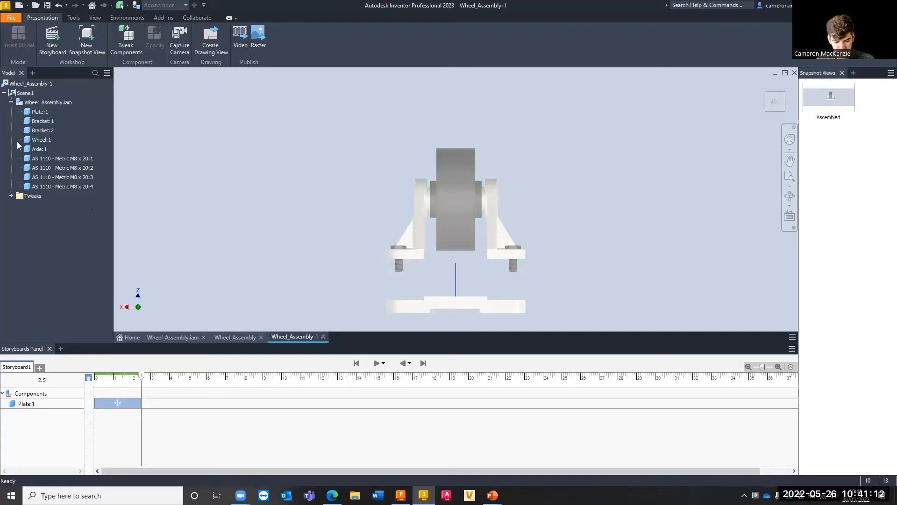
Tweak Bracket:1 together with bolts AS 1110 - Metric M8 x 20:1 and 20:2, moving them 75 mm along X
left_click(42, 121)
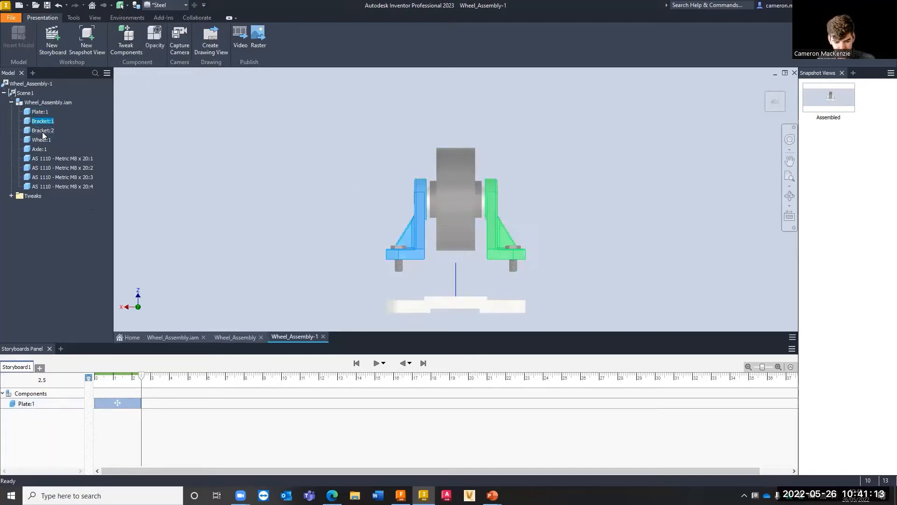
left_click(70, 159, "ctrl")
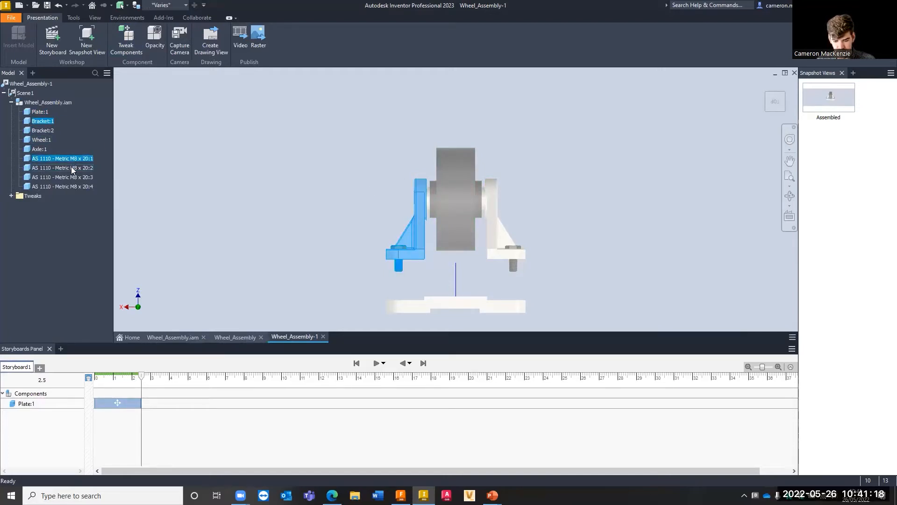
left_click(71, 167, "ctrl")
middle_click_drag(298, 207, 311, 224, "shift")
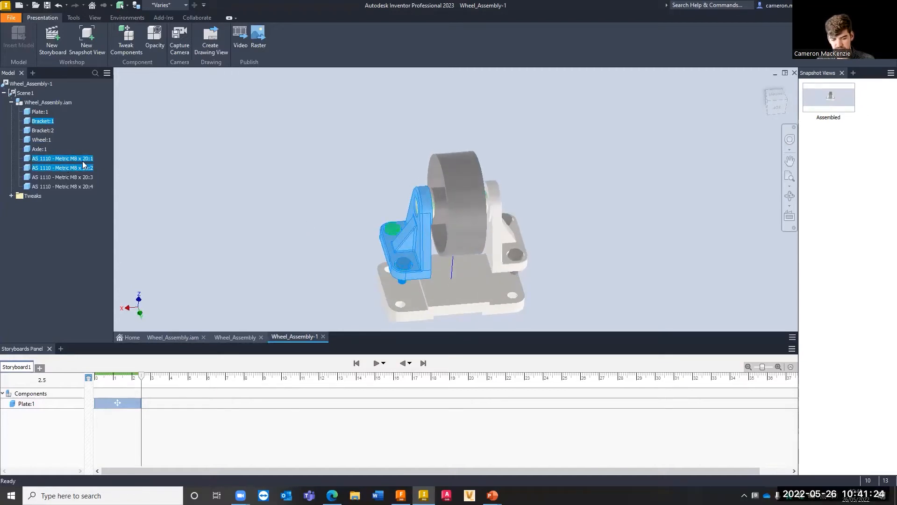
left_click(125, 41)
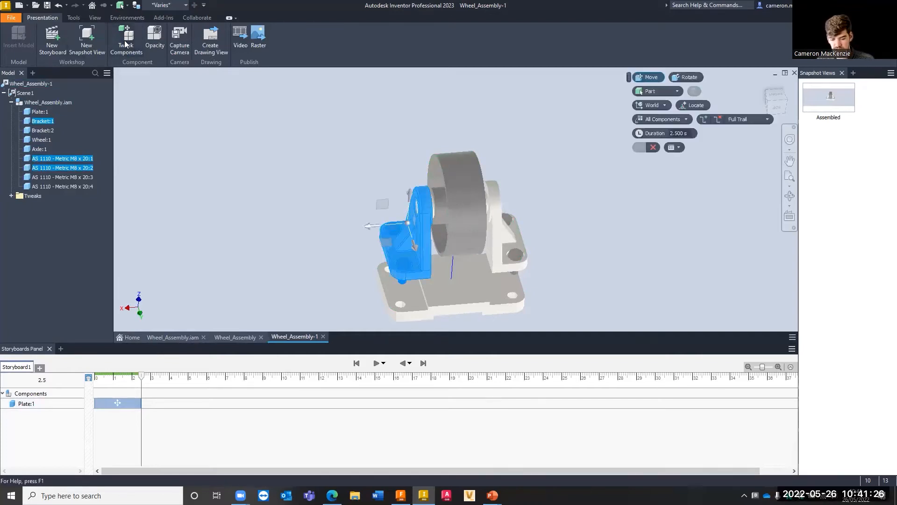
left_click(372, 229)
left_click_drag(369, 227, 294, 232)
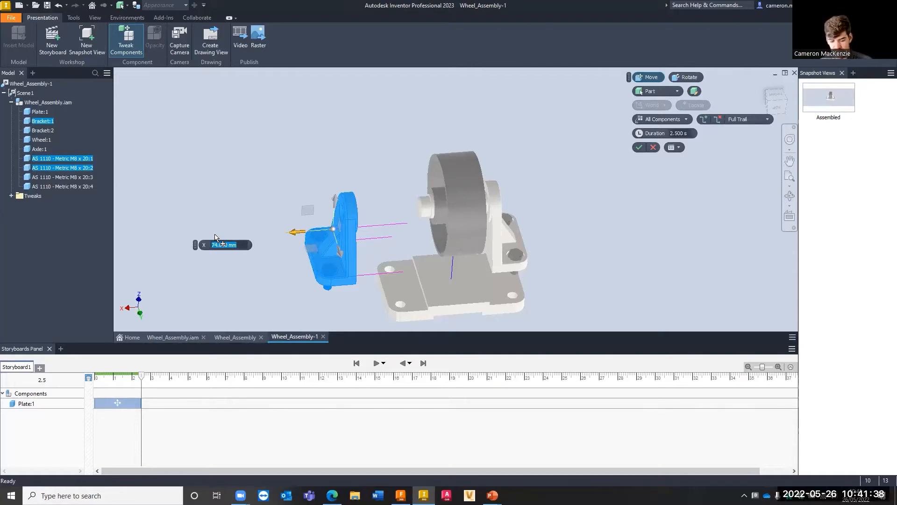
type("75")
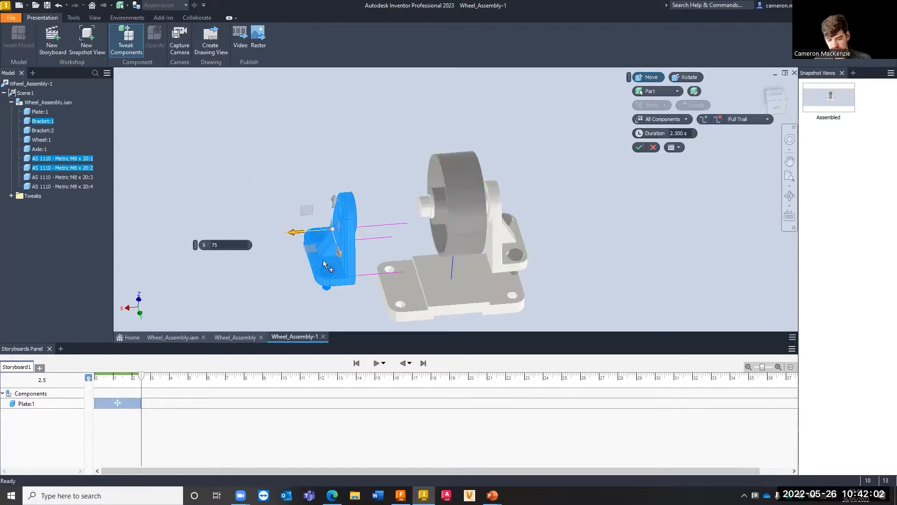
scroll(373, 260, "down", 5)
scroll(441, 176, "up", 5)
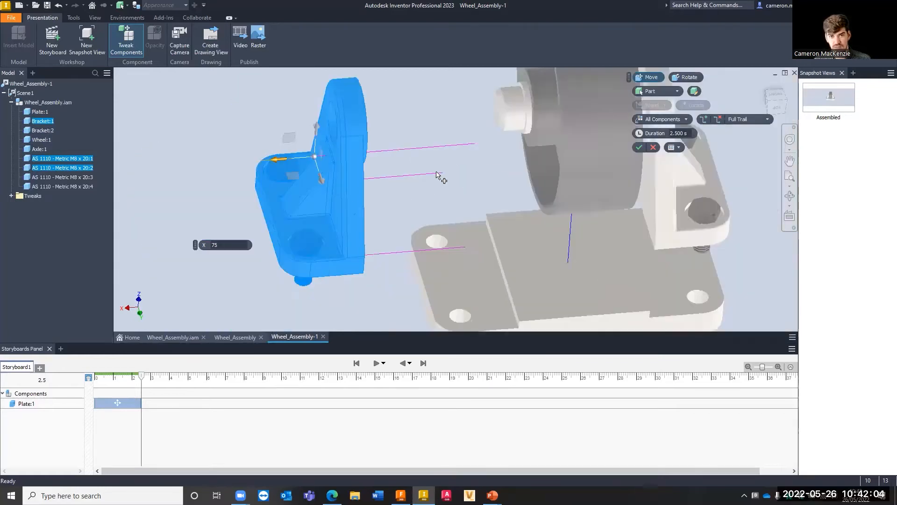
scroll(438, 166, "down", 4)
scroll(409, 247, "up", 5)
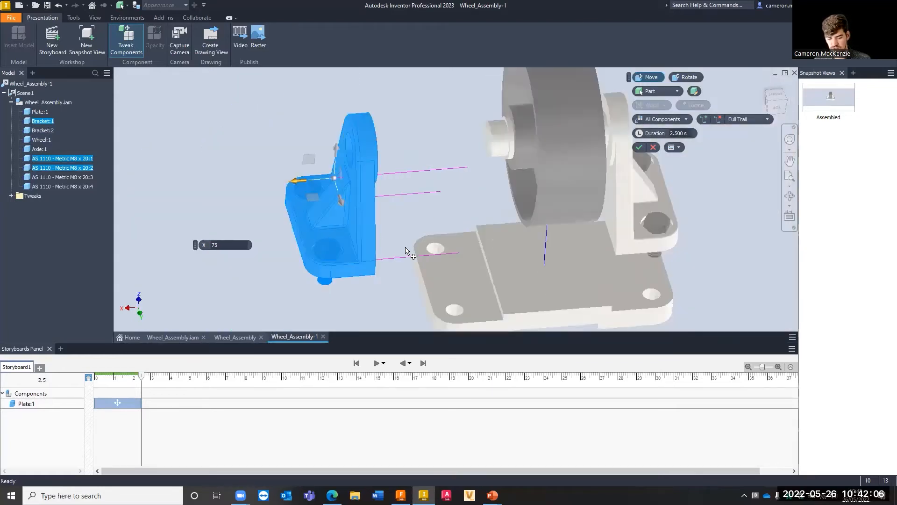
left_click(638, 148)
Tweak Bracket:2 together with its two M8 x 20 bolts, moving them -75 mm along X
middle_click_drag(509, 210, 457, 232, "shift")
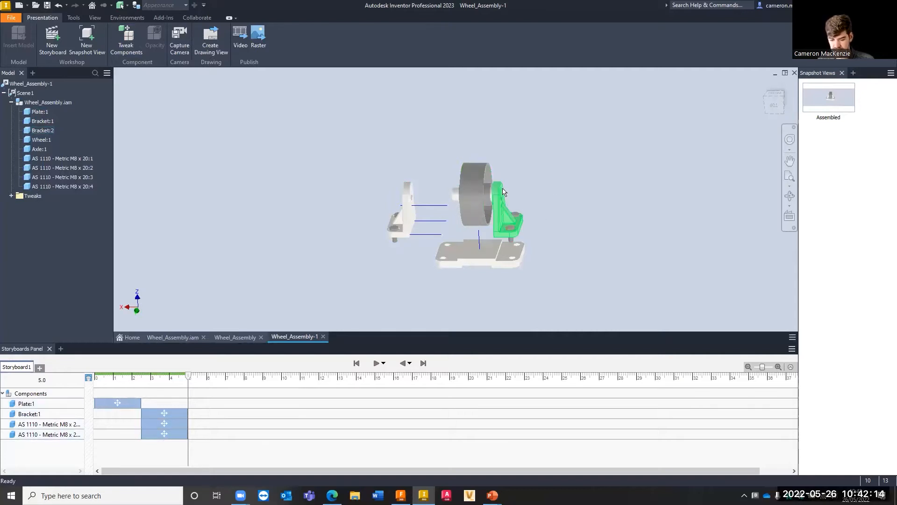
left_click(509, 212)
scroll(508, 212, "up", 2)
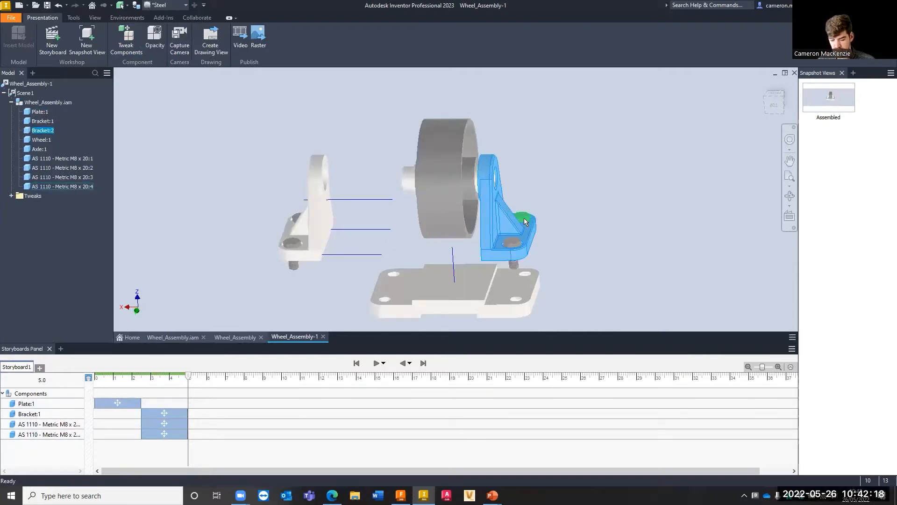
left_click(523, 218, "ctrl")
left_click(512, 243, "ctrl")
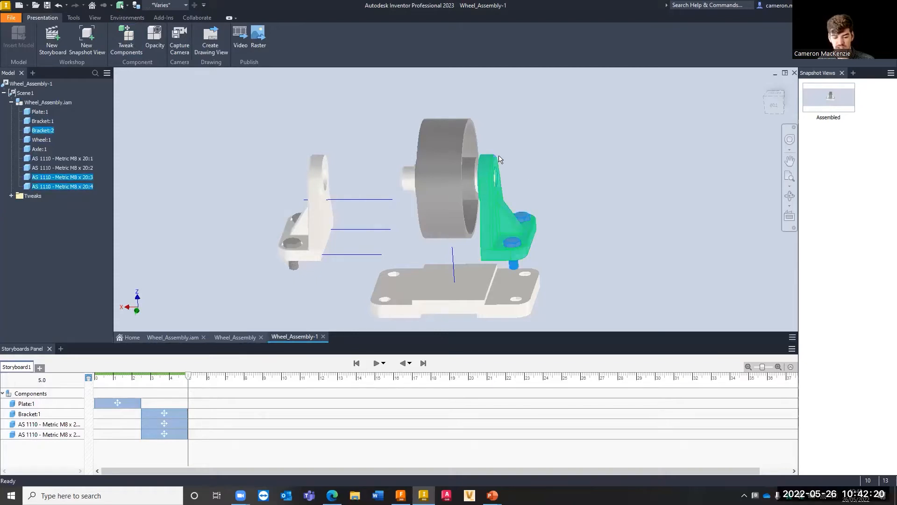
left_click(126, 40)
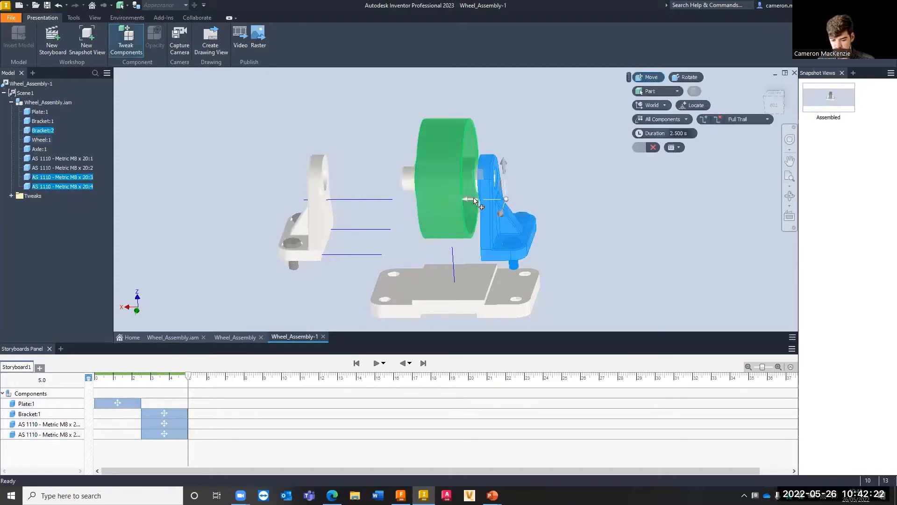
left_click_drag(469, 198, 542, 199)
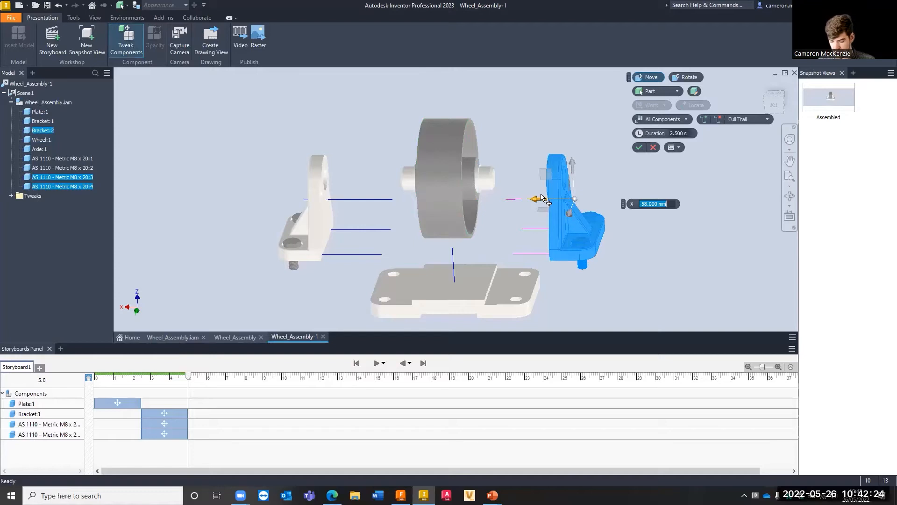
key("BackSpace")
type("-75")
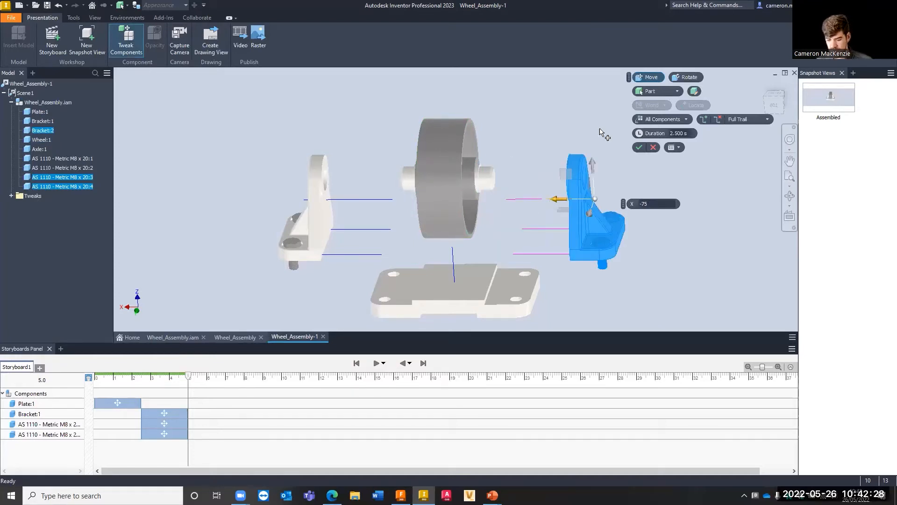
left_click(638, 147)
Tweak the wheel and axle together, moving them 100 mm up along Z
left_click(453, 178)
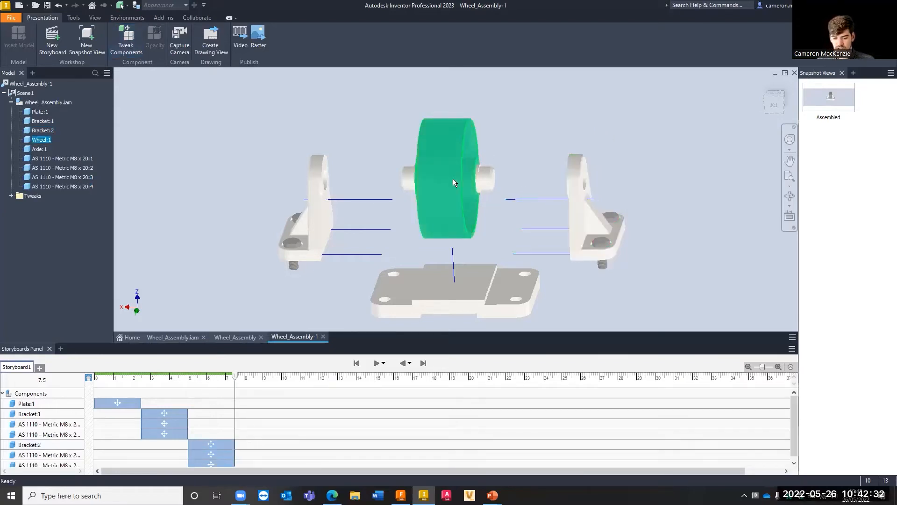
left_click(486, 182, "ctrl")
key("t")
left_click_drag(447, 148, 446, 70)
scroll(451, 191, "down", 4)
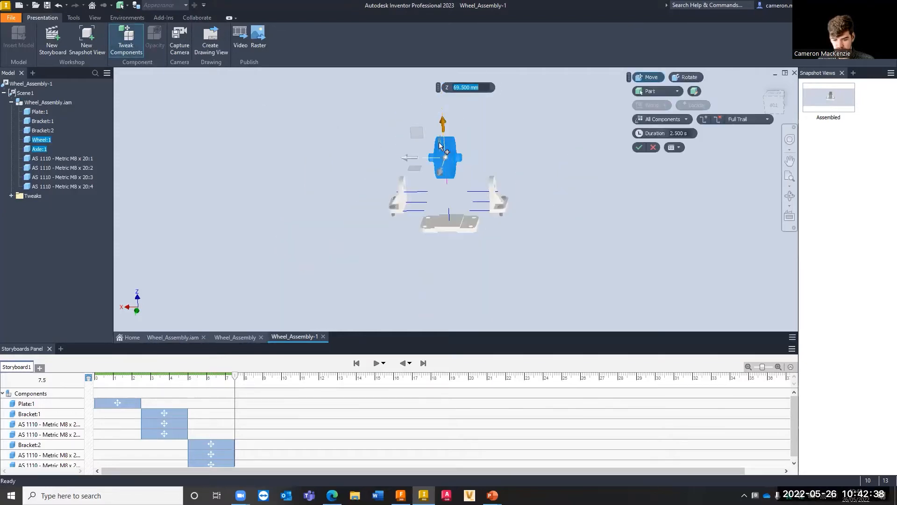
scroll(444, 159, "up", 3)
left_click_drag(446, 137, 445, 105)
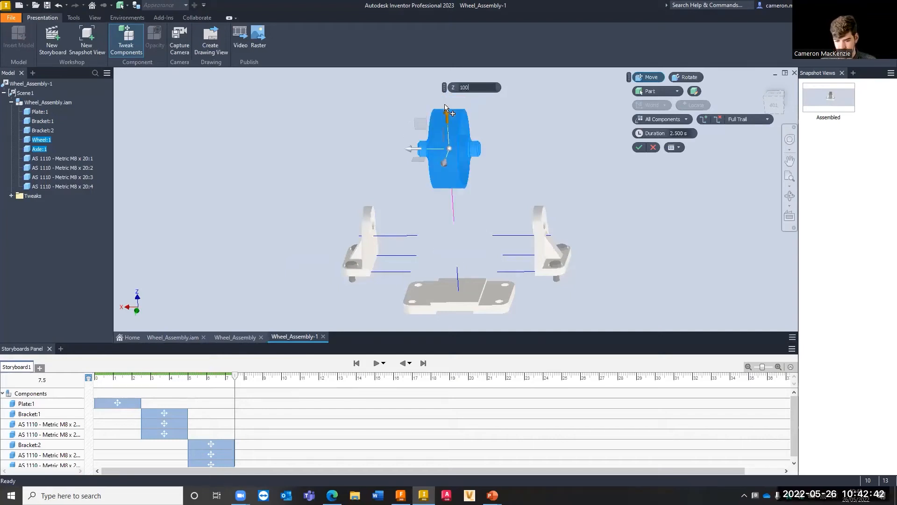
left_click(638, 148)
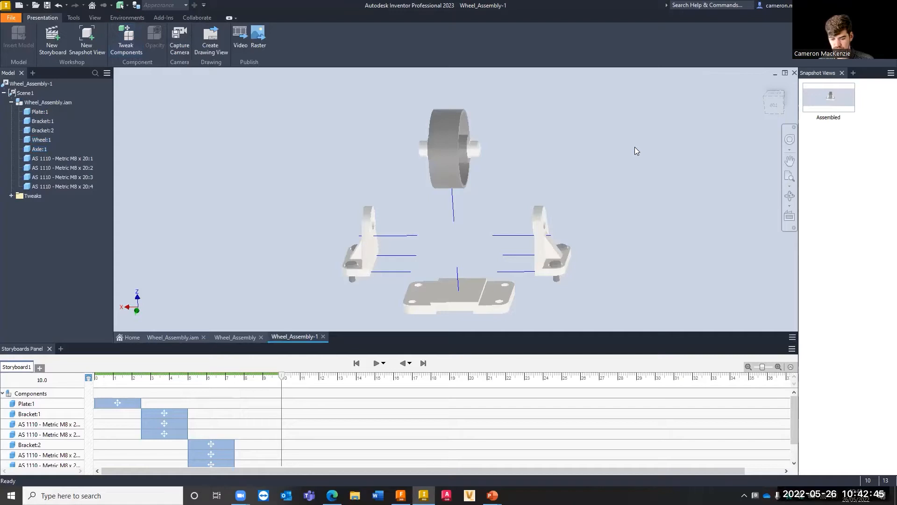
Tweak the axle alone out of the wheel, moving it -80 mm along X
left_click(475, 149)
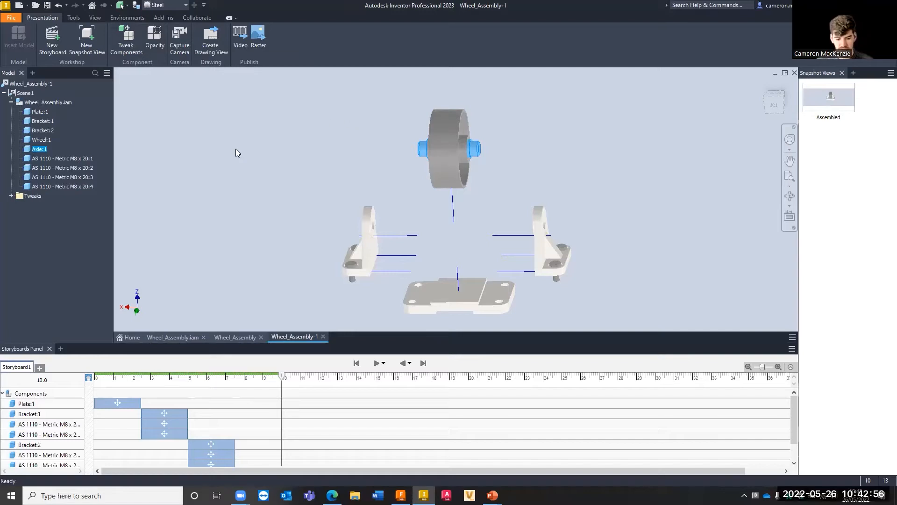
left_click(127, 40)
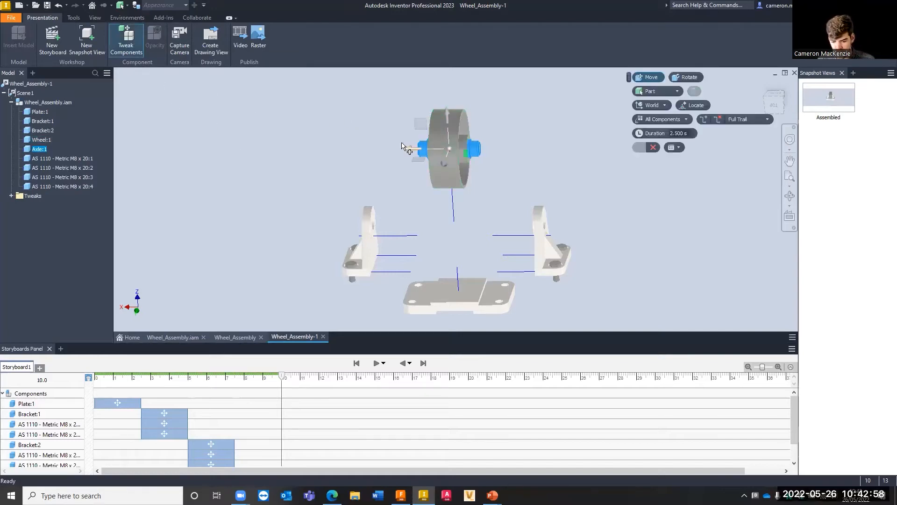
left_click_drag(408, 148, 473, 147)
type("-80")
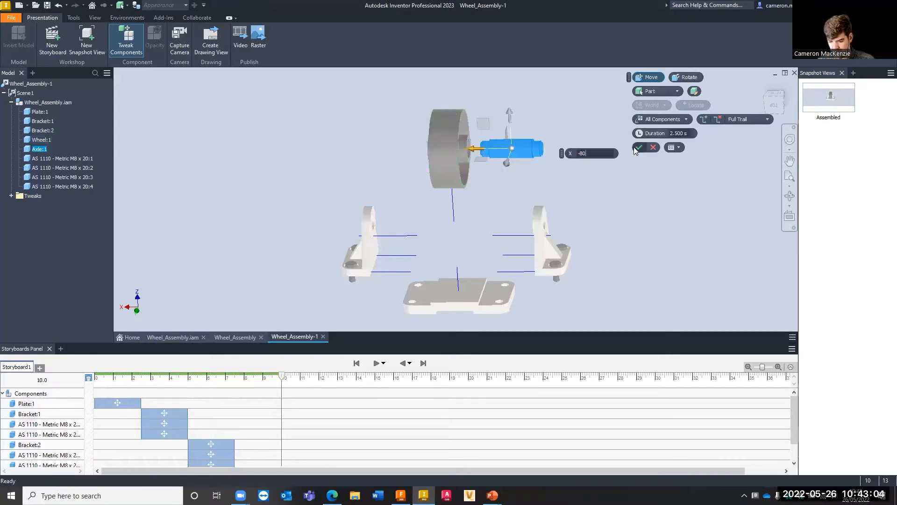
left_click(638, 147)
Tweak the wheel alone in the positive X direction, away from the axle
left_click(444, 154)
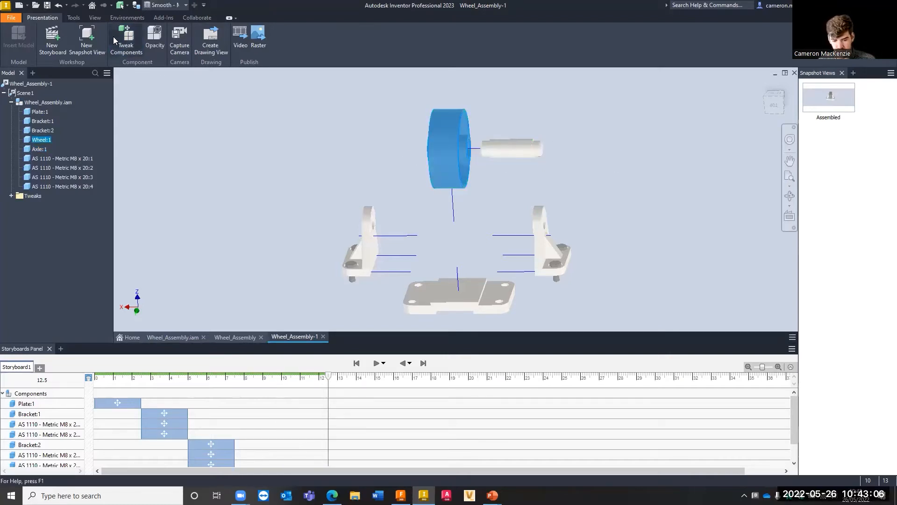
left_click(125, 39)
left_click_drag(411, 148, 348, 149)
key("Return")
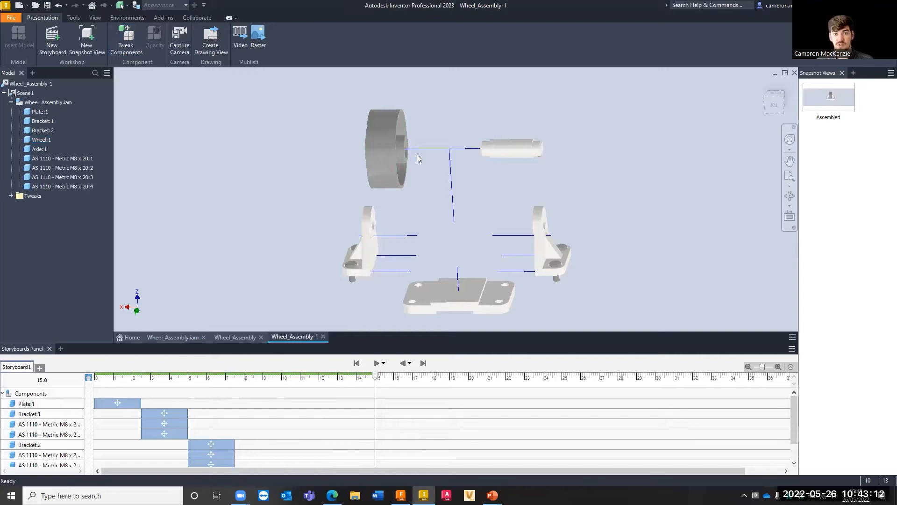
Tweak all four AS 1110 M8 x 20 bolts together, moving them about 81.5 mm up along Z out of the brackets
scroll(573, 278, "down", 3)
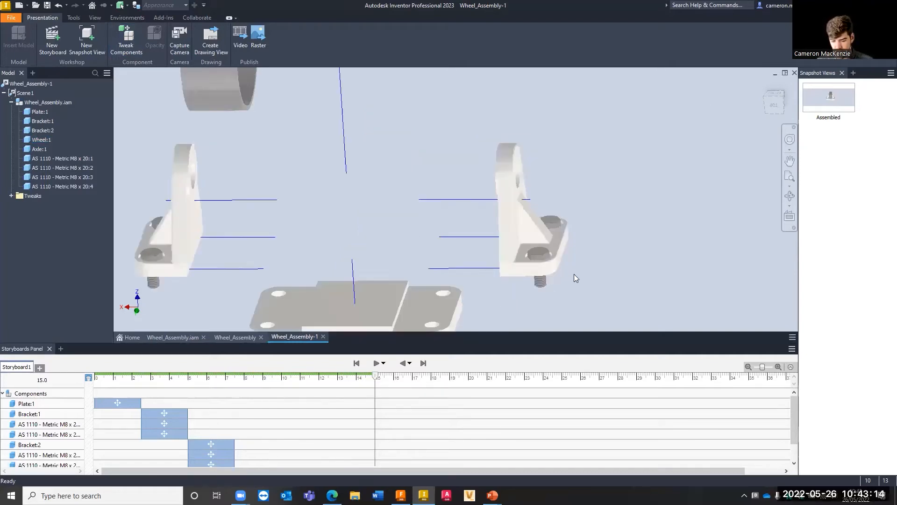
scroll(670, 204, "up", 2)
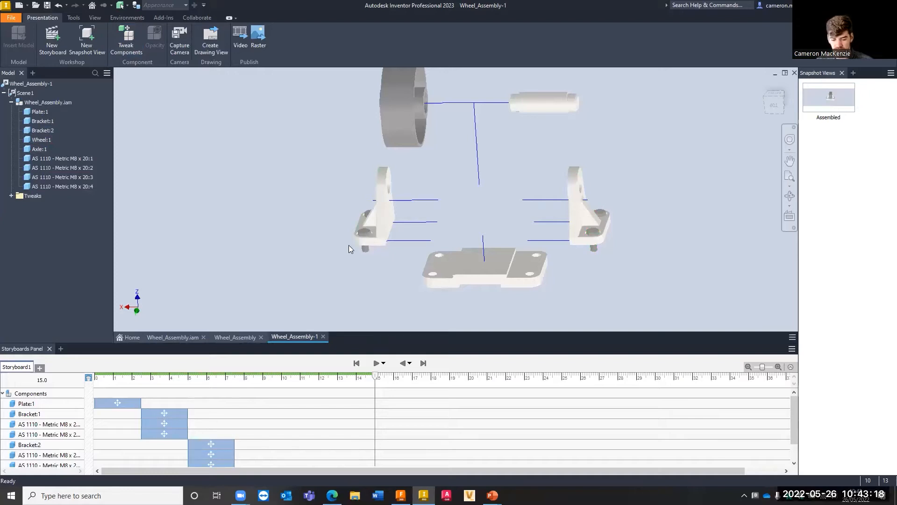
left_click(61, 158)
left_click(67, 186, "shift")
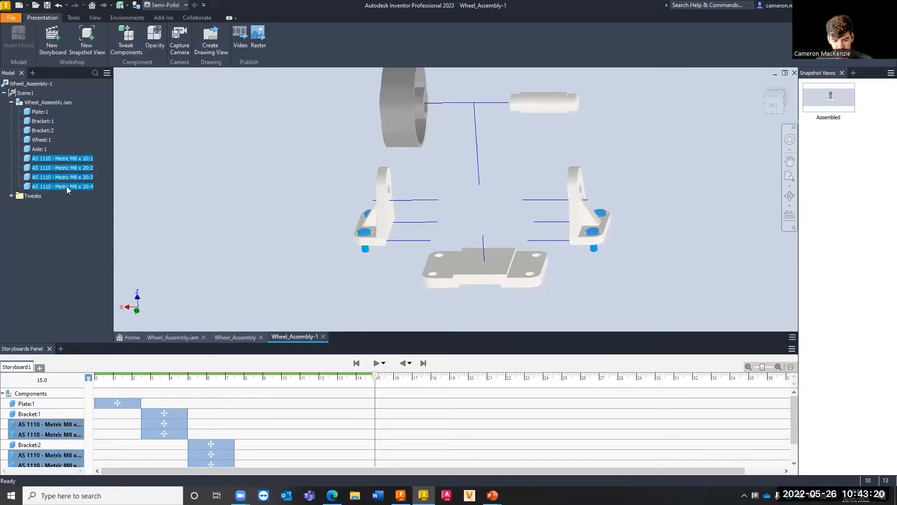
left_click(131, 53)
left_click_drag(361, 202, 360, 158)
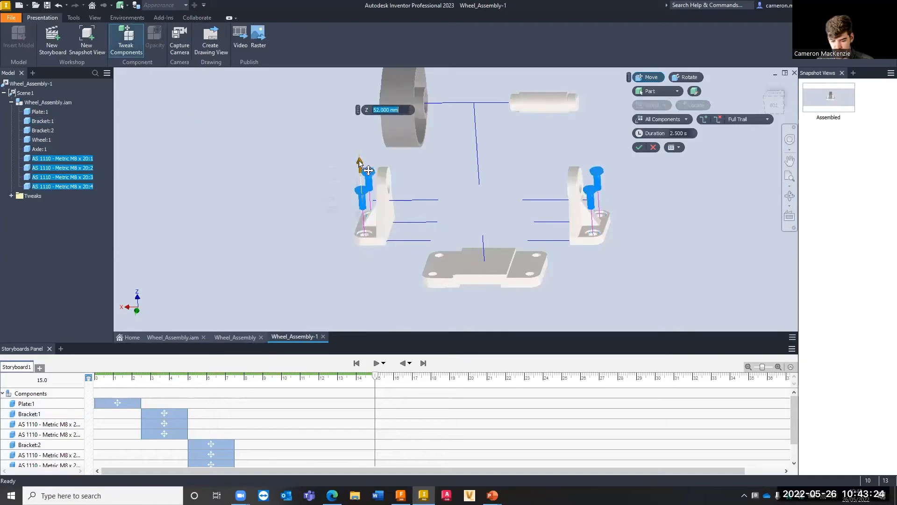
left_click(774, 104)
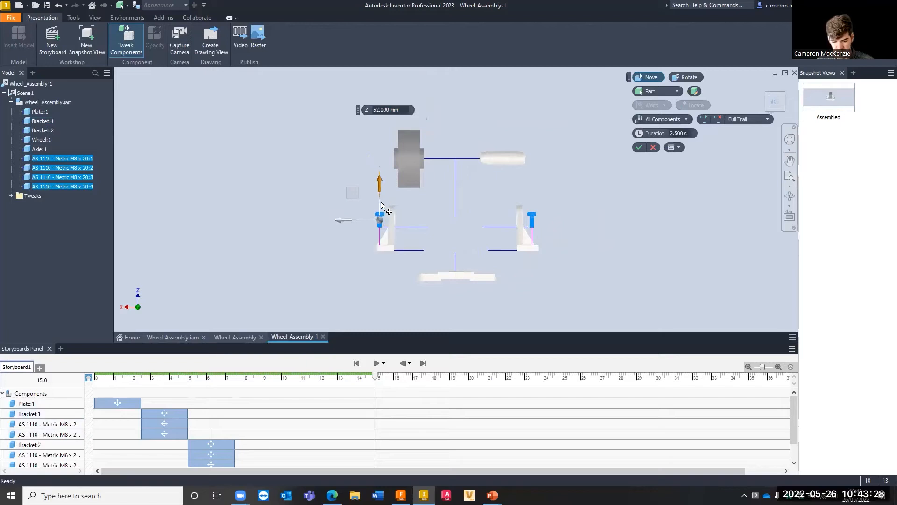
left_click_drag(379, 184, 381, 168)
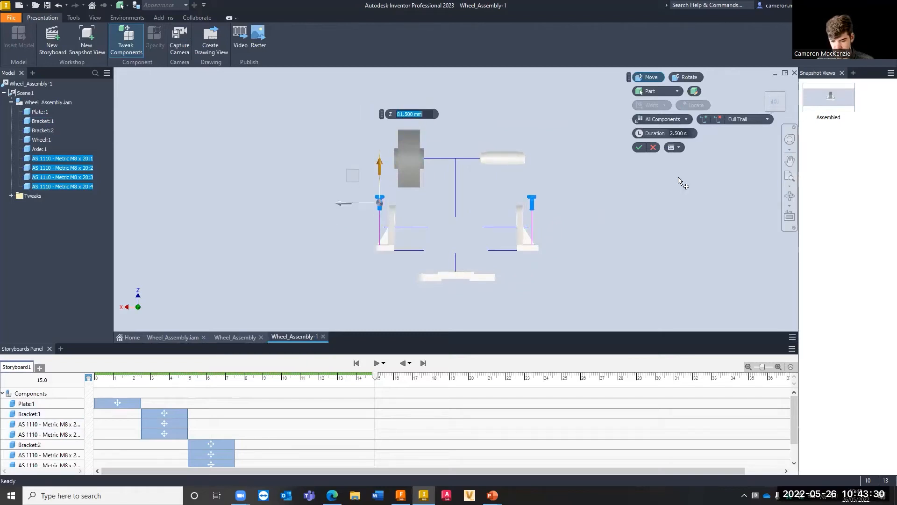
left_click(639, 147)
Enlarge the storyboard area so the tweak rows of all components fit, down to the axle
scroll(428, 183, "up", 5)
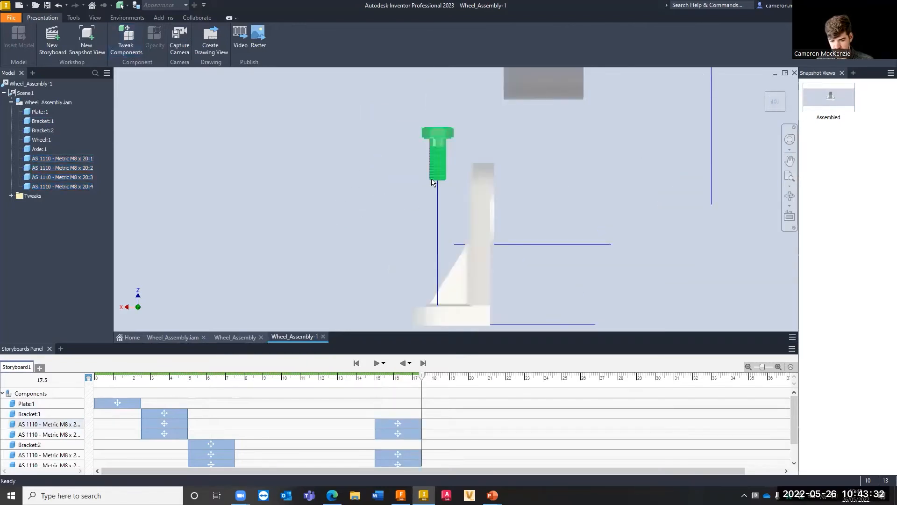
scroll(404, 173, "down", 4)
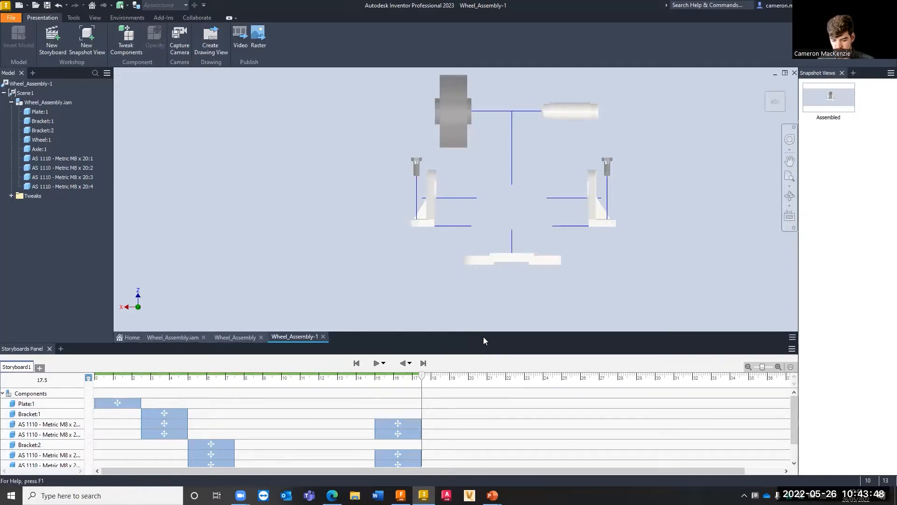
left_click_drag(484, 344, 475, 273)
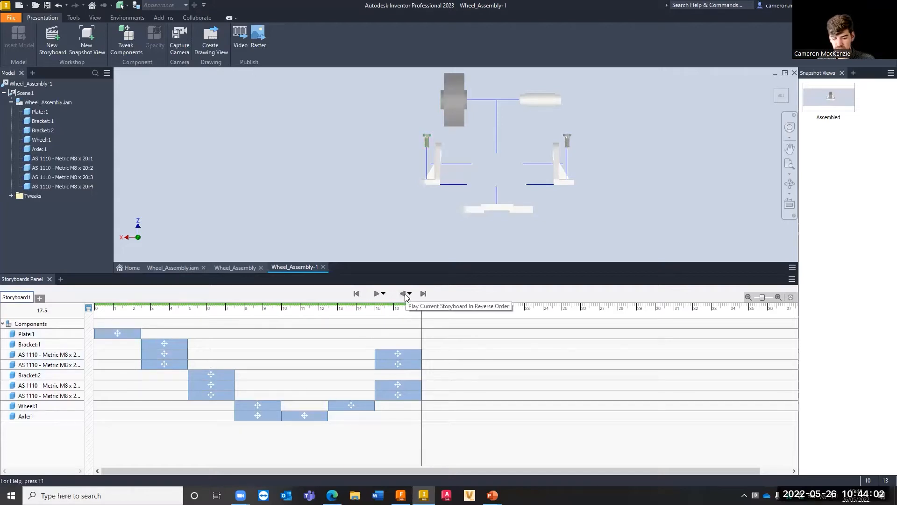
Play the storyboard from 0 s, return to the start and scrub to about 2.3 s to review the plate move
left_click_drag(420, 309, 83, 306)
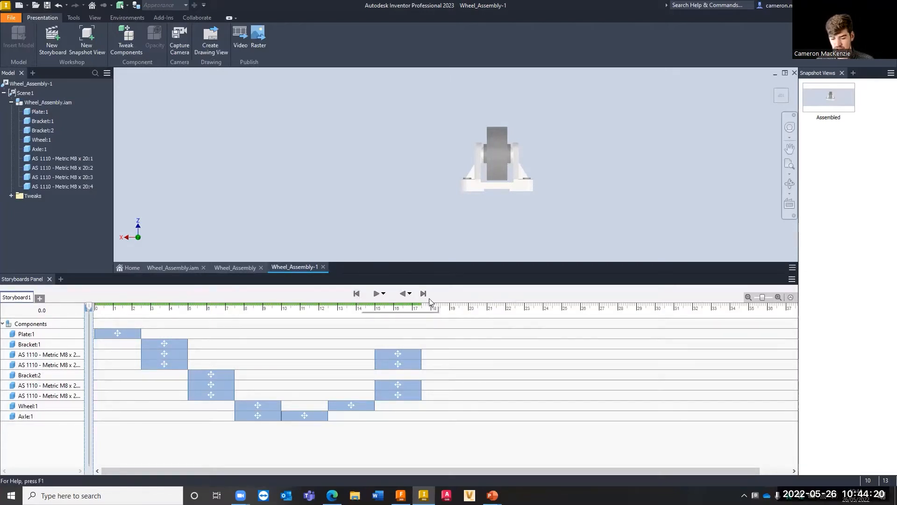
left_click(383, 294)
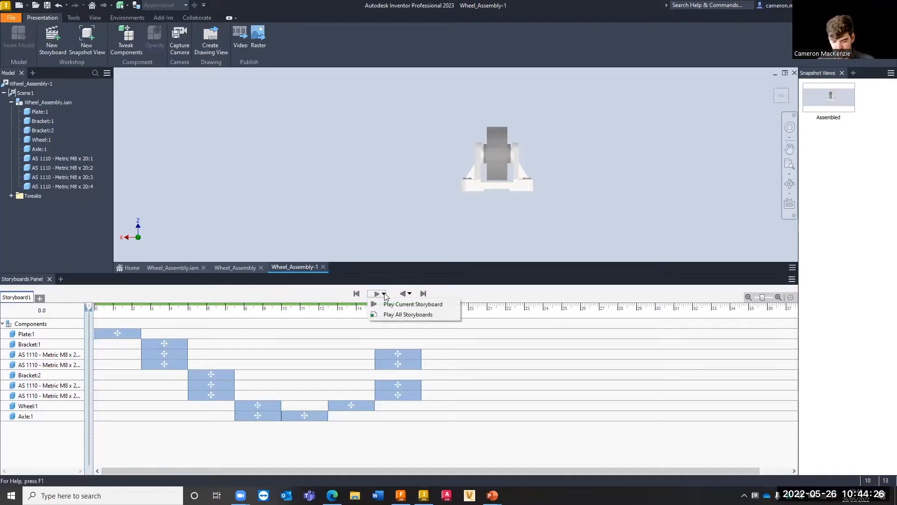
left_click(321, 293)
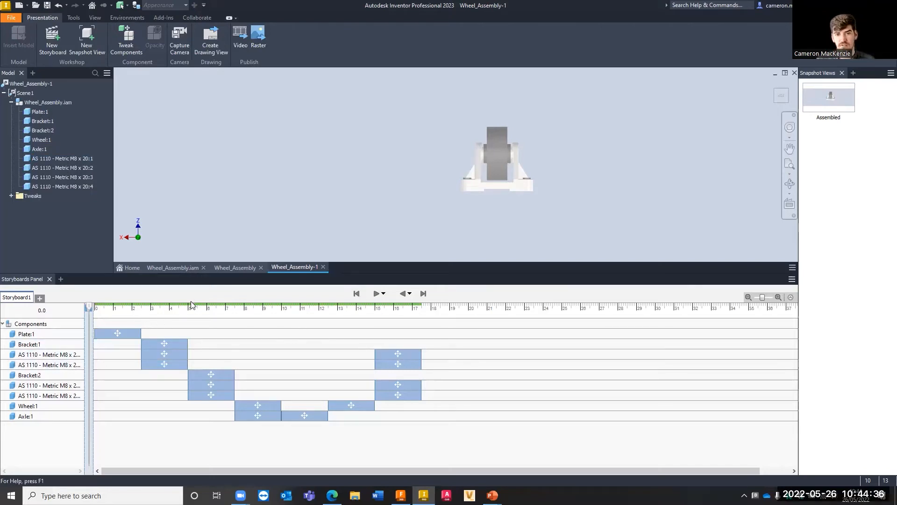
left_click(377, 294)
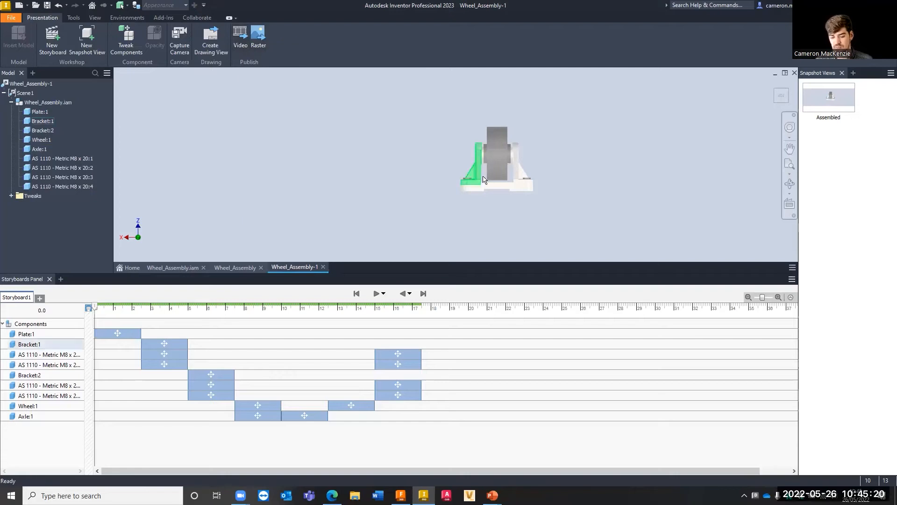
mouse_move(94, 306)
left_mouse_down()
mouse_move(164, 310)
mouse_move(112, 308)
mouse_move(94, 293)
left_mouse_up()
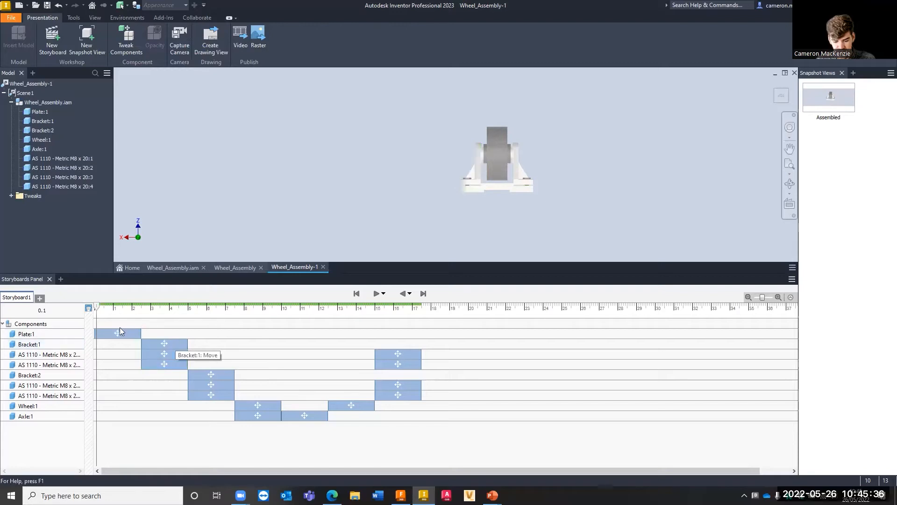
left_click_drag(96, 306, 137, 316)
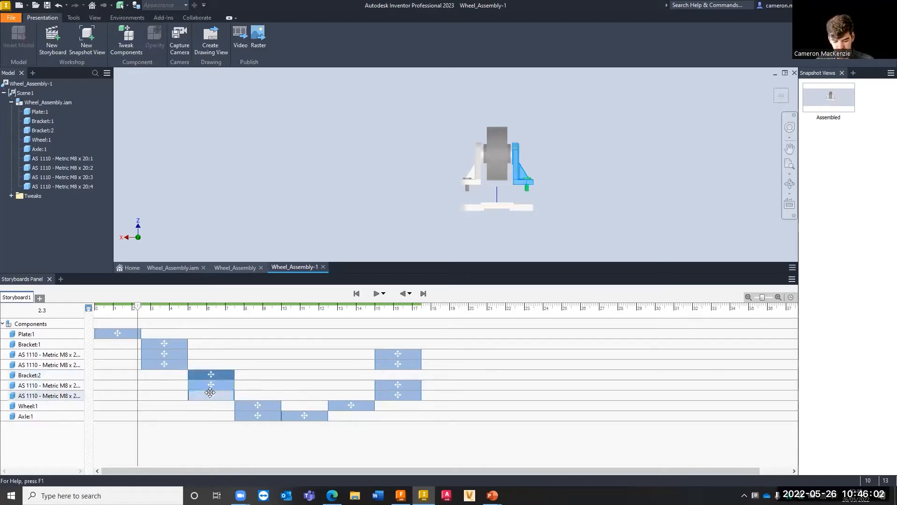
Shift the Bracket:2 move and its two bolt moves earlier to start together with the Bracket:1 move at 2.5 s
left_click(211, 384, "ctrl")
left_click(210, 395, "ctrl")
left_click_drag(210, 372, 176, 369)
Scrub through the bracket moves, then replay the storyboard from 0 s to check both brackets' timing, pausing during the wheel move
left_click(139, 314)
left_click_drag(136, 308, 153, 320)
left_click(163, 344)
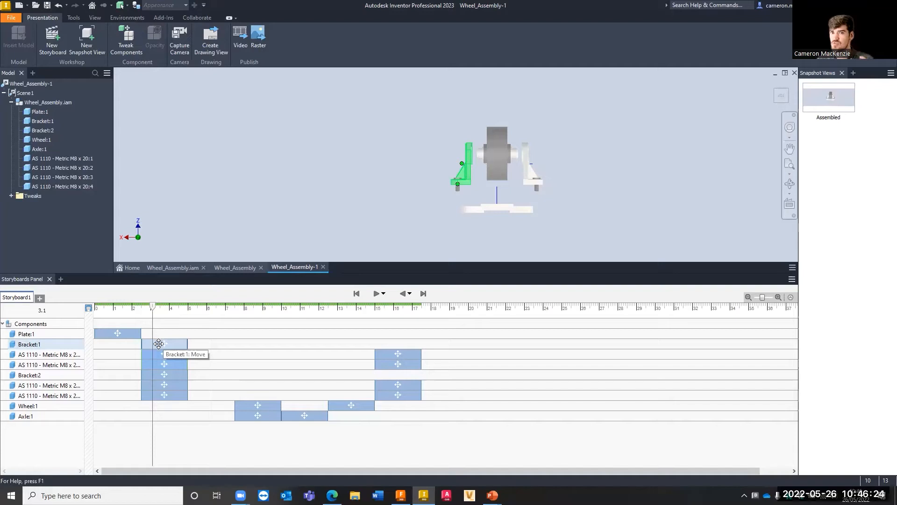
double_click(157, 341)
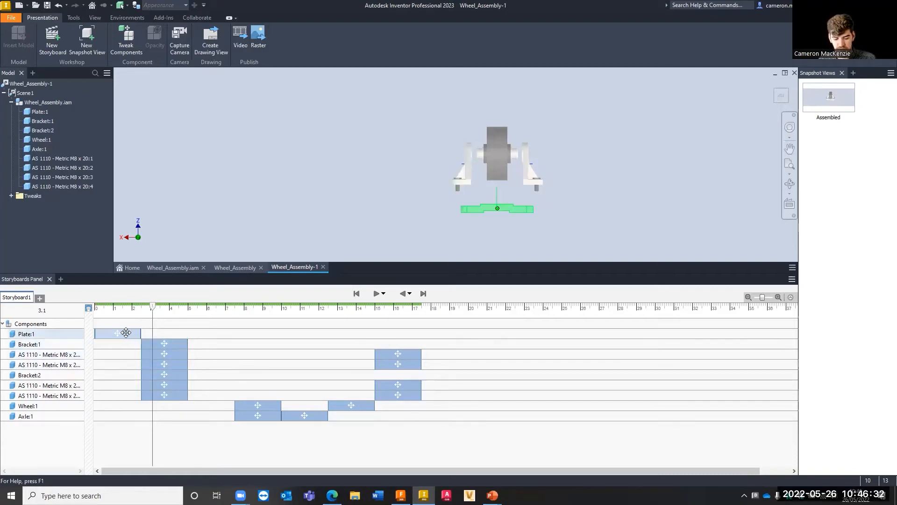
left_click_drag(155, 306, 95, 306)
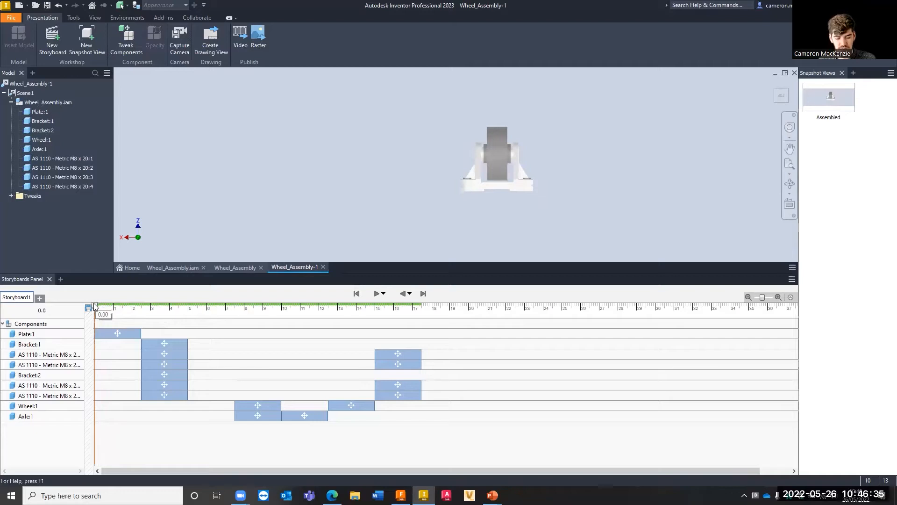
left_click(375, 294)
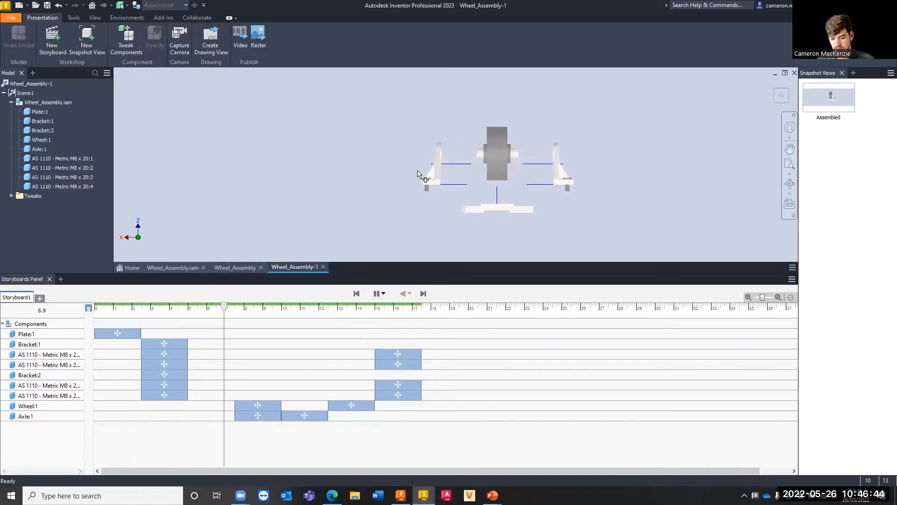
left_click(380, 295)
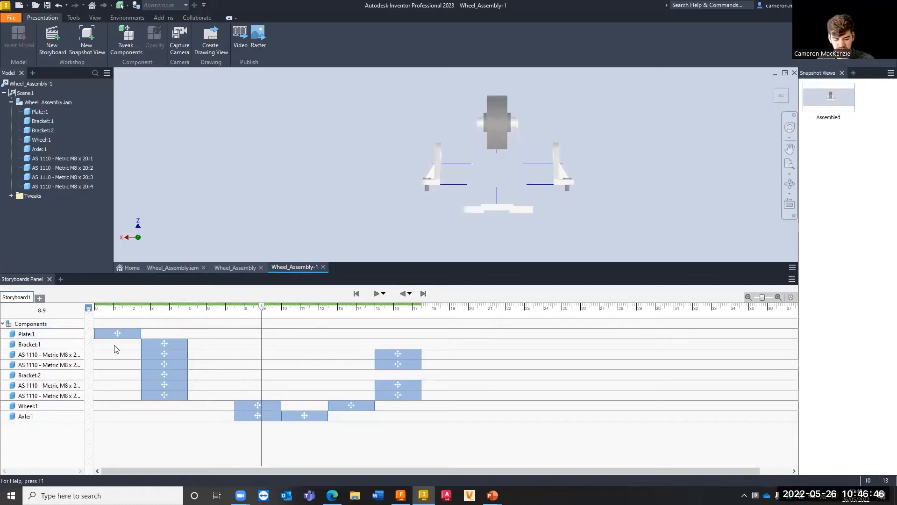
Shorten the Plate:1 move so it ends at about 1.5 s
left_click(130, 329)
left_click(114, 333)
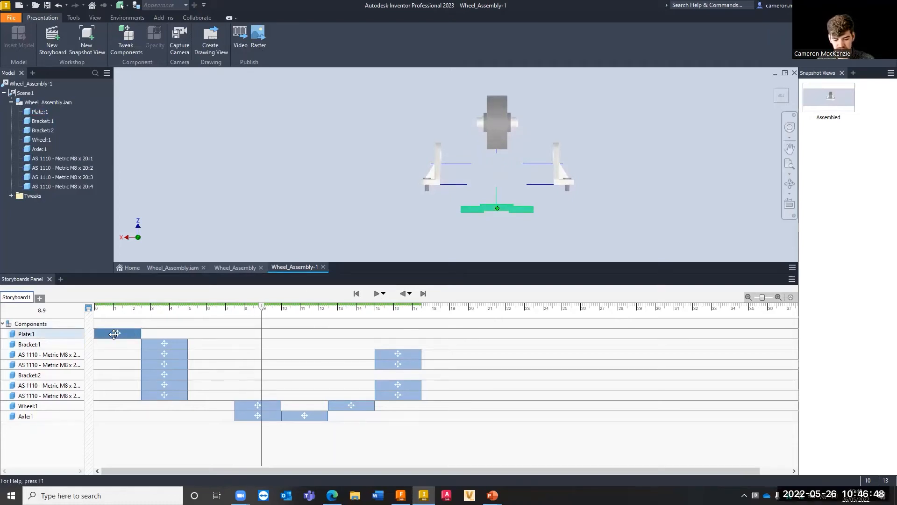
left_click(25, 334)
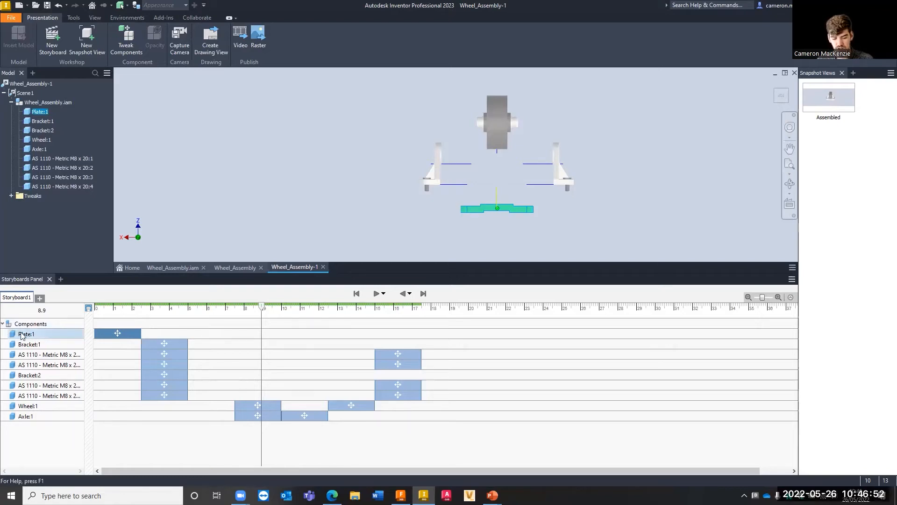
left_click(142, 333)
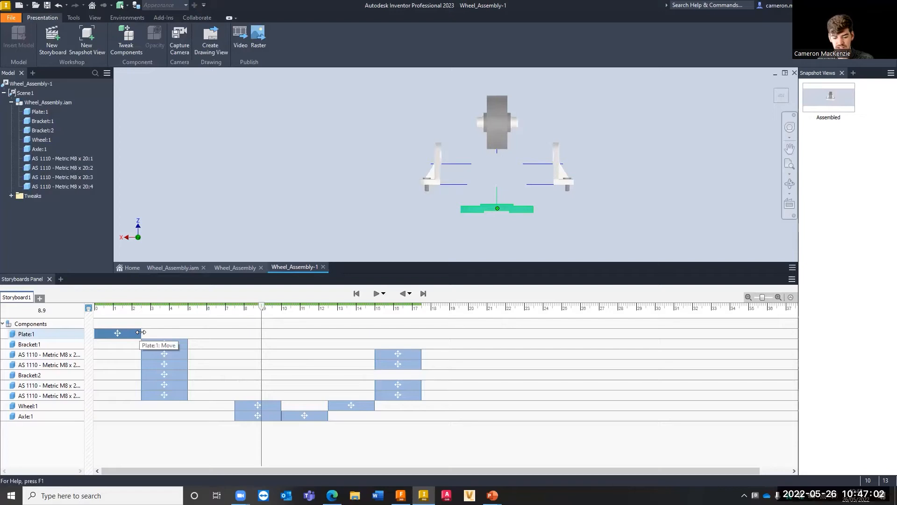
left_click_drag(115, 331, 140, 331)
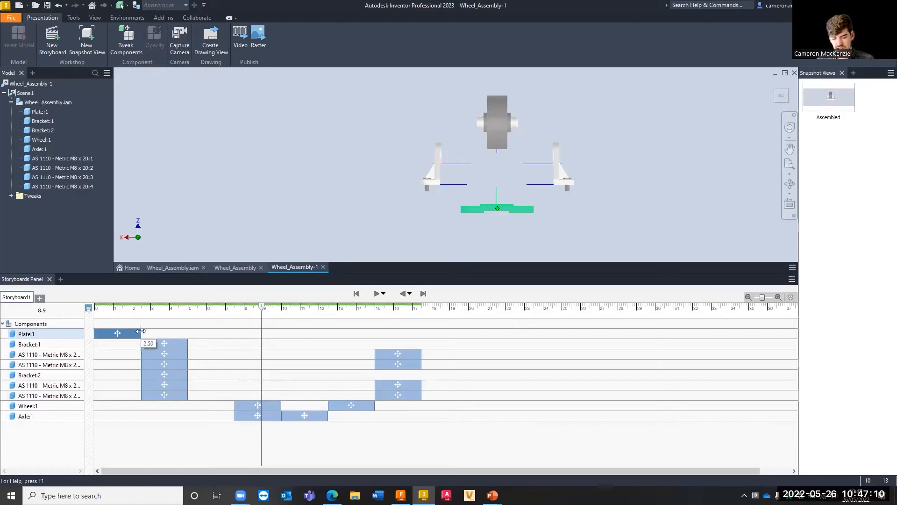
left_click_drag(139, 330, 120, 332)
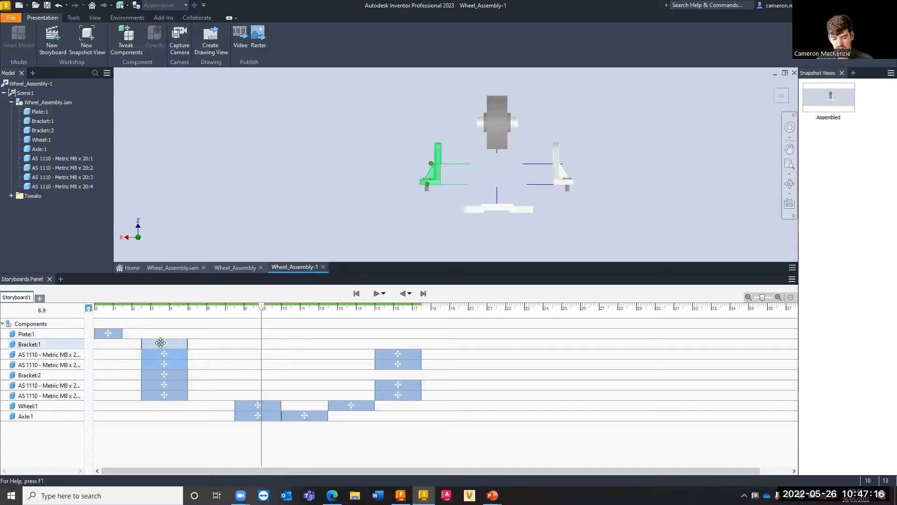
Shift the first moves of both brackets and all four bolts together to start directly after the plate move, at about 1.5 s
left_click(164, 374)
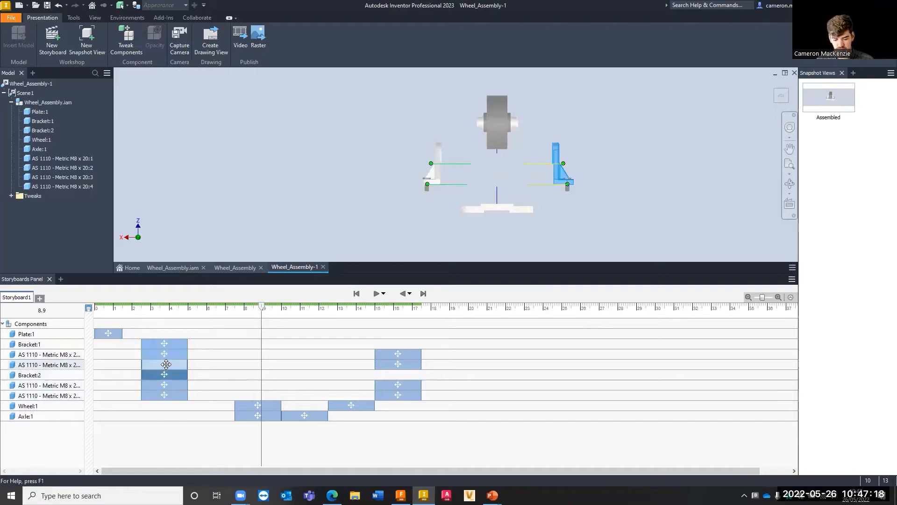
left_click(166, 364)
left_click(169, 346, "ctrl")
left_click(169, 354, "ctrl")
left_click(170, 375, "ctrl")
left_click(170, 384, "ctrl")
left_click(170, 395, "ctrl")
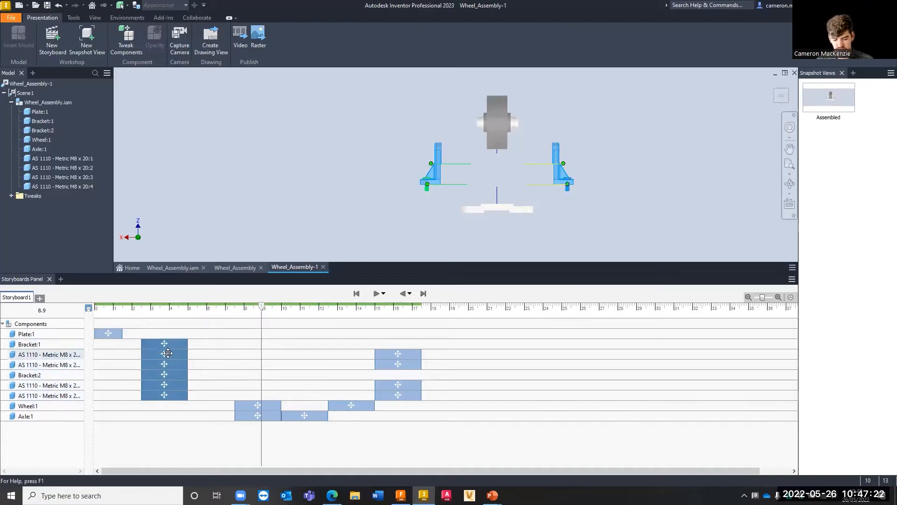
left_click_drag(167, 343, 148, 344)
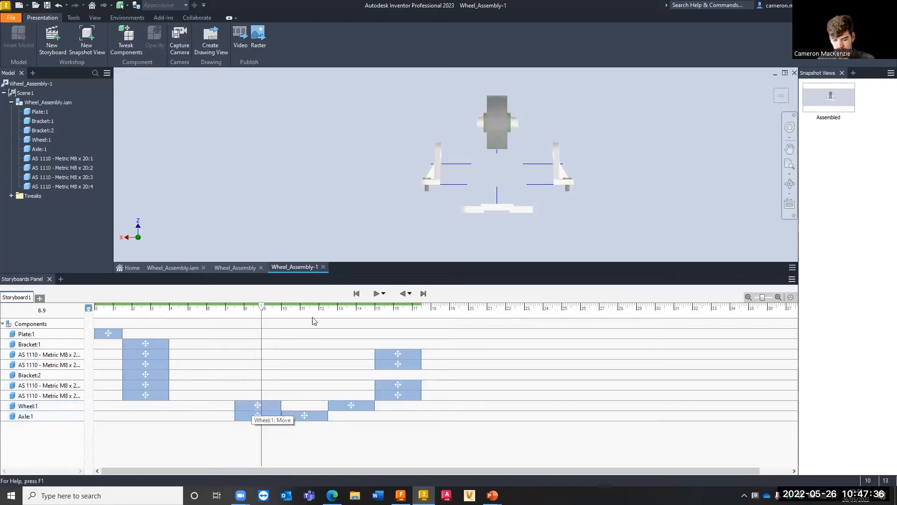
Set the playhead to 2.1 s and shift the first Wheel:1 and Axle:1 moves together to start there
left_click_drag(261, 306, 160, 316)
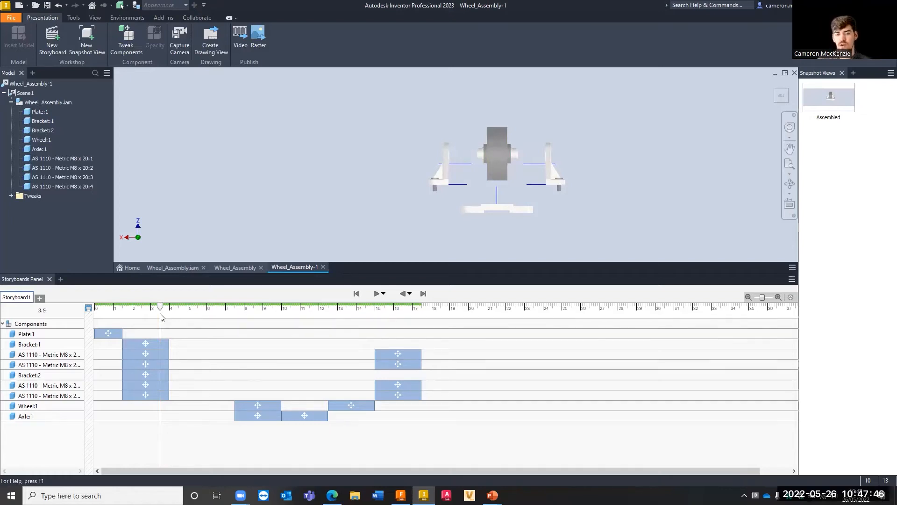
left_click_drag(160, 306, 134, 307)
left_click(244, 405)
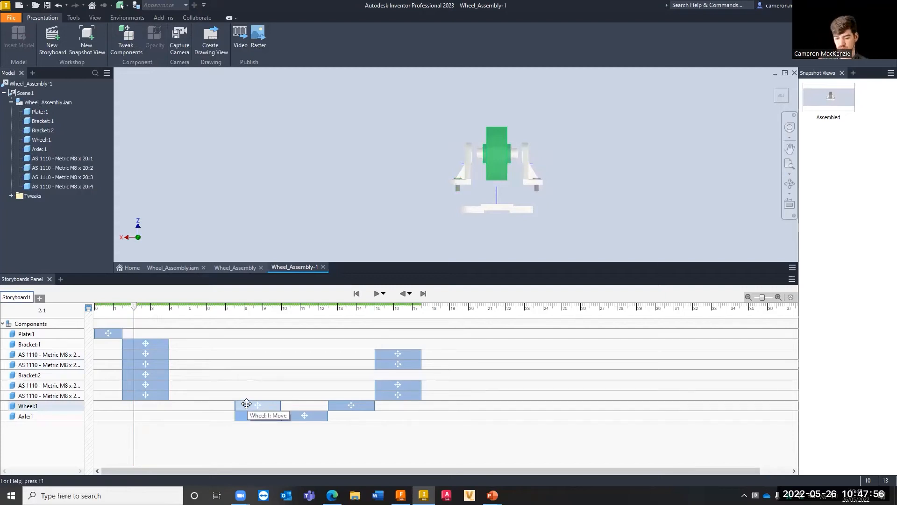
left_click(258, 405)
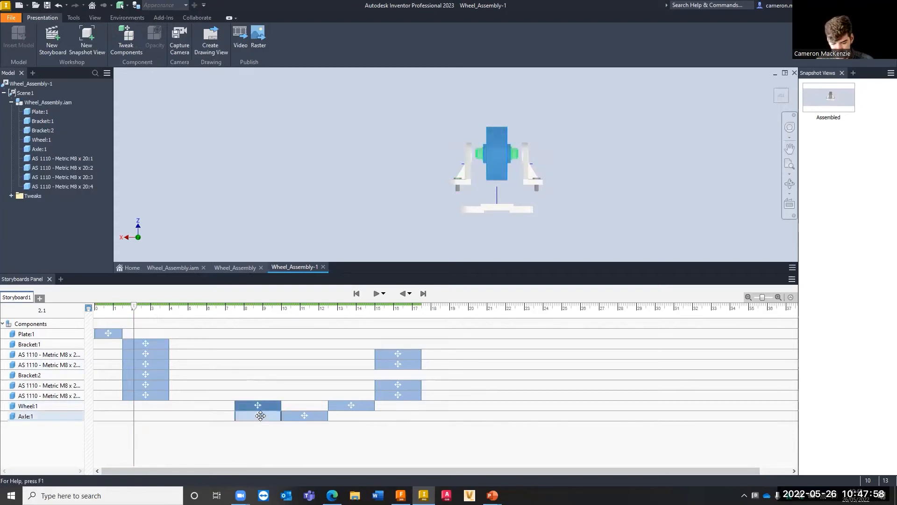
left_click(260, 416, "ctrl")
left_click_drag(265, 405, 162, 408)
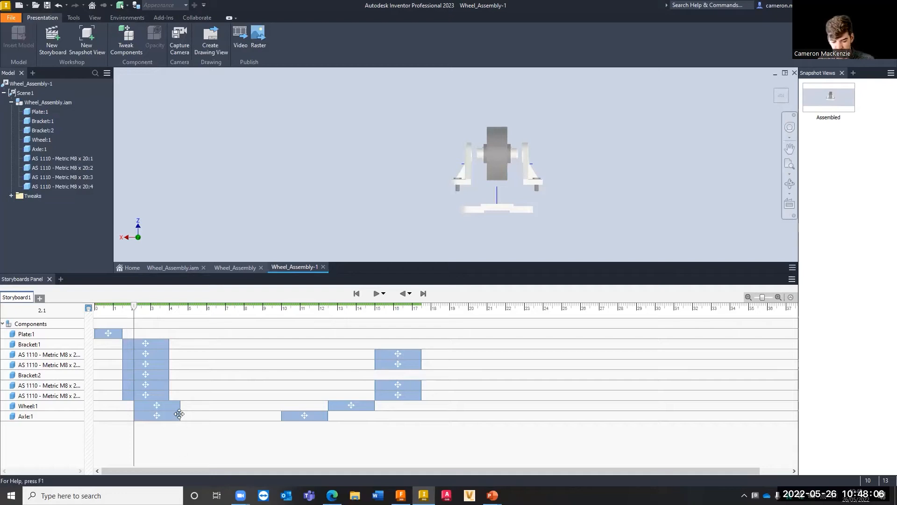
Shift the second Wheel:1 and Axle:1 moves to run simultaneously, directly after their first moves
left_click_drag(133, 308, 179, 313)
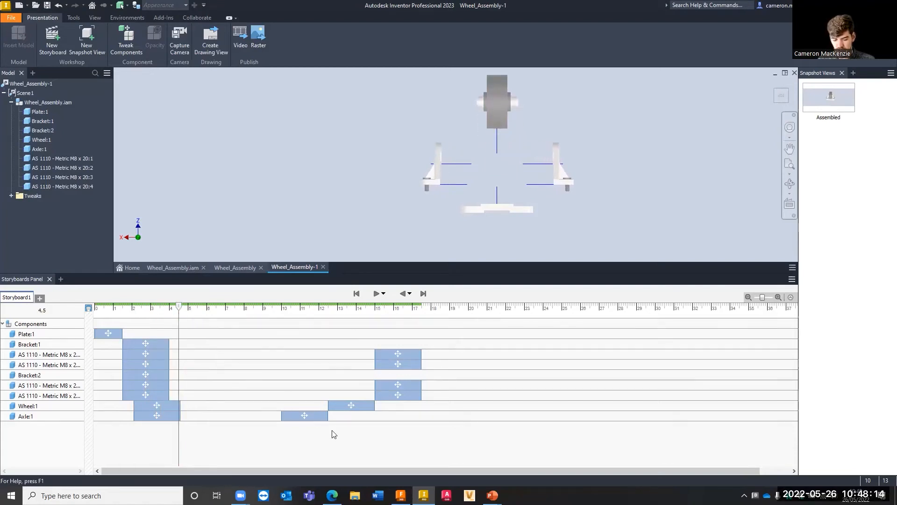
left_click(308, 416)
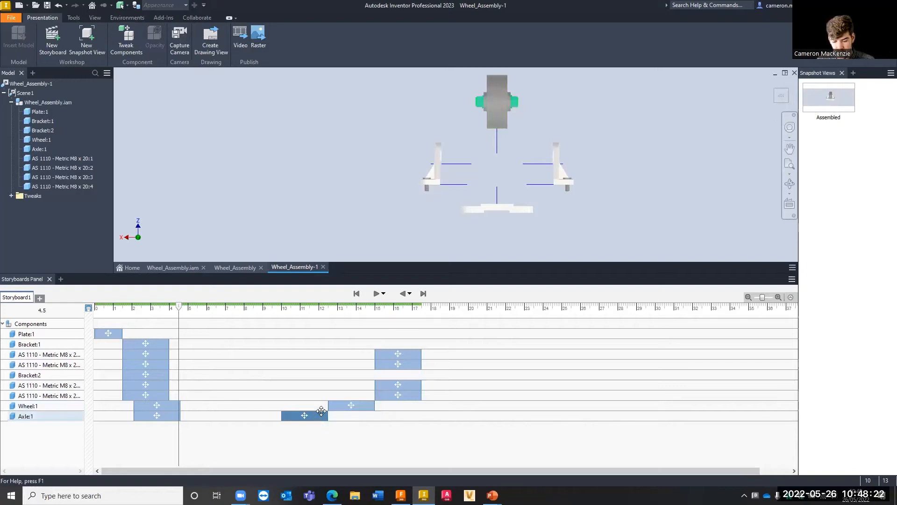
left_click_drag(341, 405, 207, 408)
left_click_drag(292, 415, 190, 418)
left_click(199, 453)
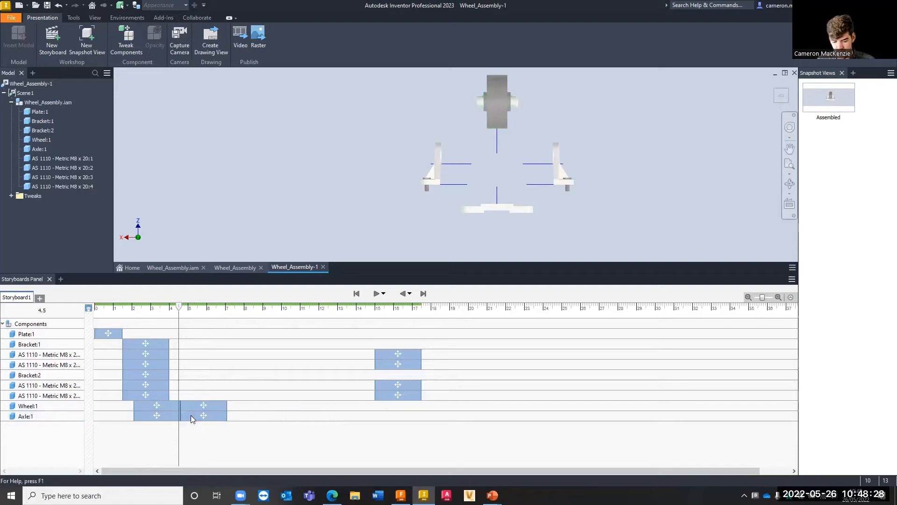
Shift the second moves of all four bolts together to coincide with the second wheel and axle moves, ending at about 7.1 s
left_click_drag(180, 308, 266, 317)
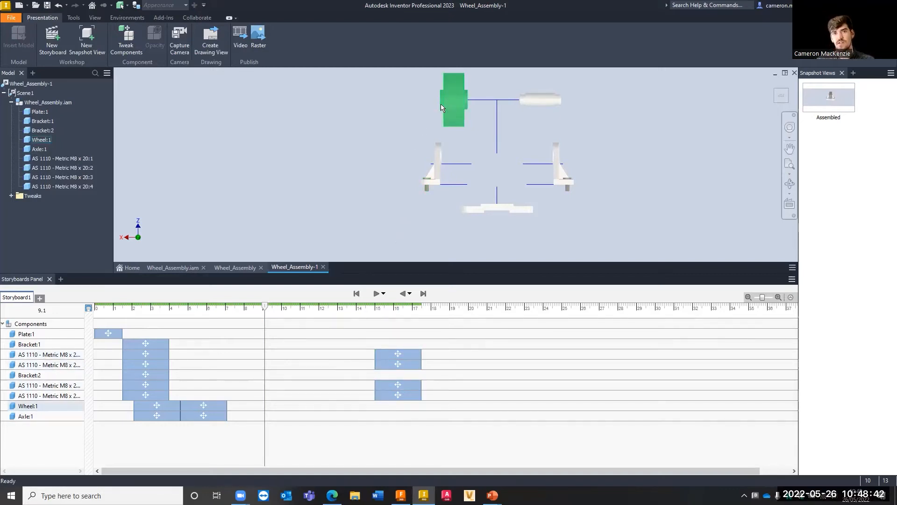
left_click(407, 364)
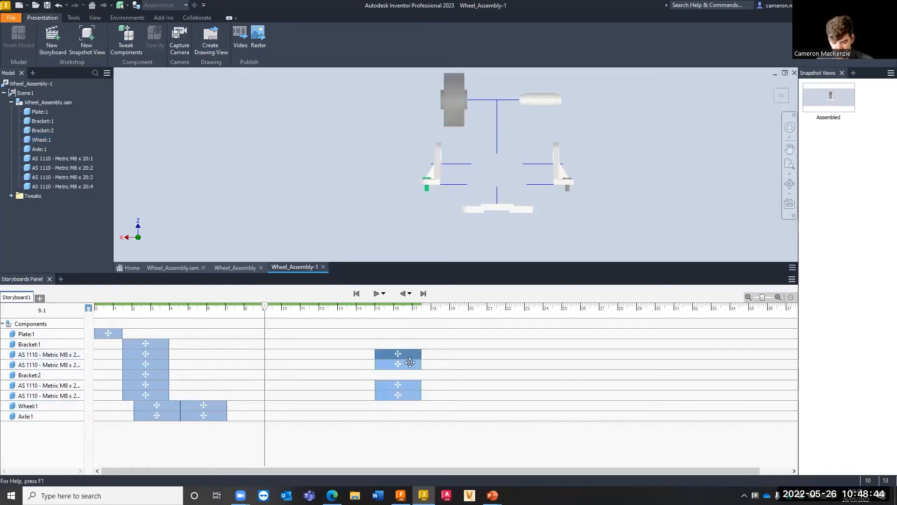
left_click(411, 389, "ctrl")
left_click_drag(404, 354, 209, 348)
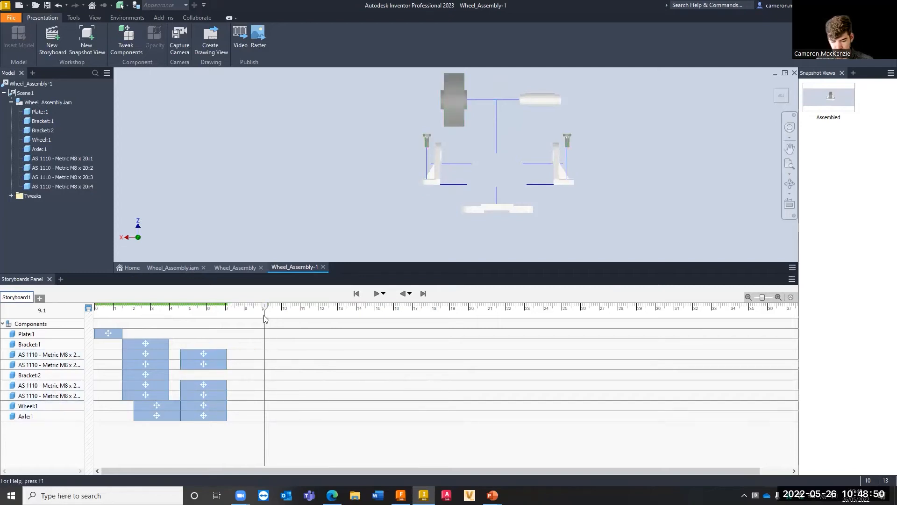
Play the retimed storyboard forward from 0 s, jump to its exploded end state and play it in reverse
left_click_drag(264, 309, 89, 312)
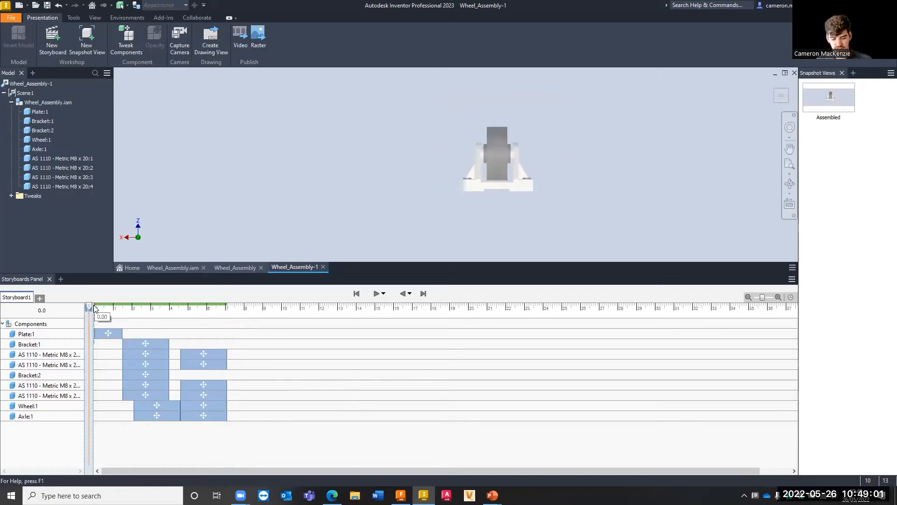
left_click(377, 294)
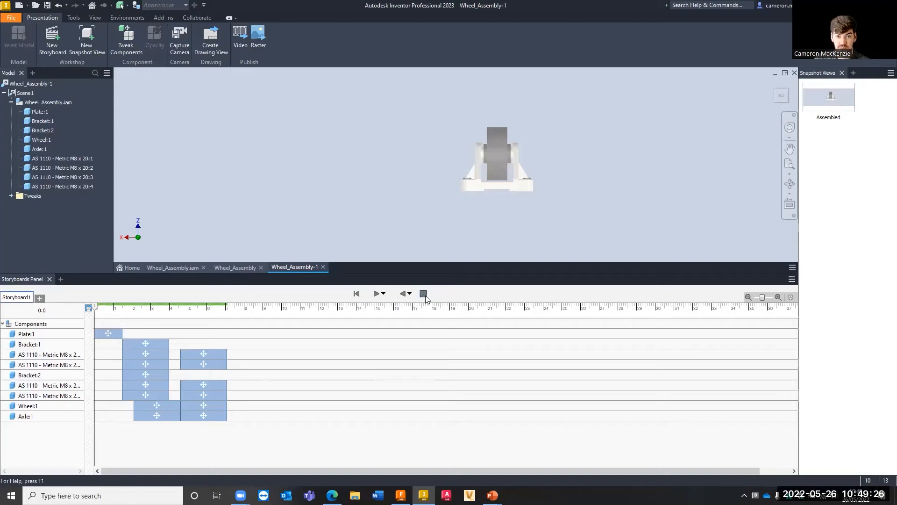
left_click(424, 295)
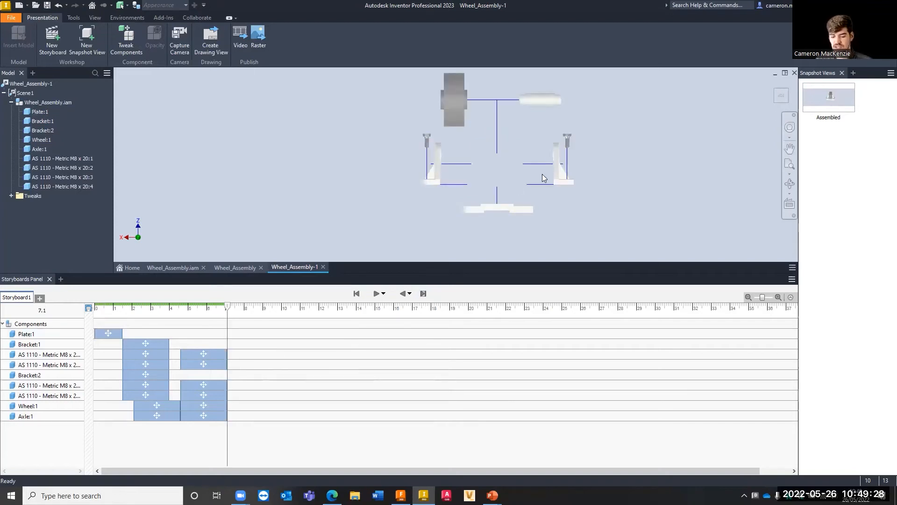
middle_click_drag(610, 195, 605, 212)
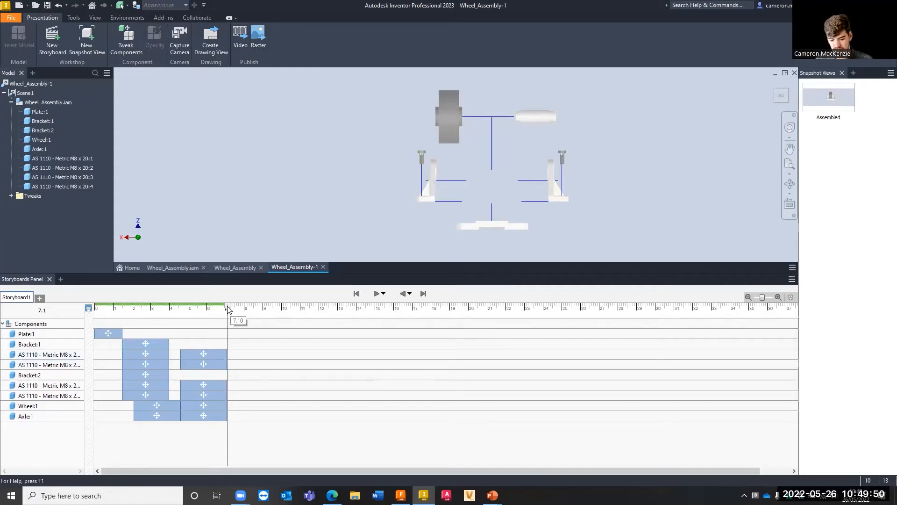
left_click(404, 294)
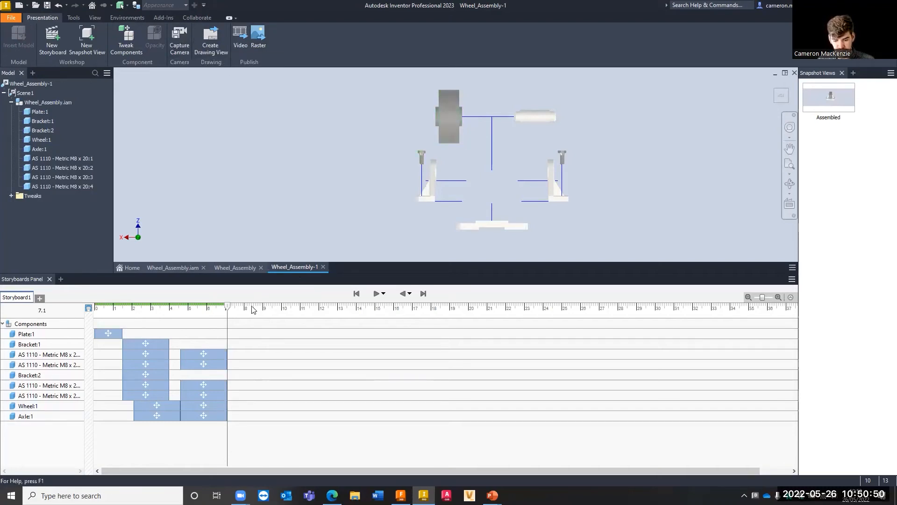
left_click(154, 345)
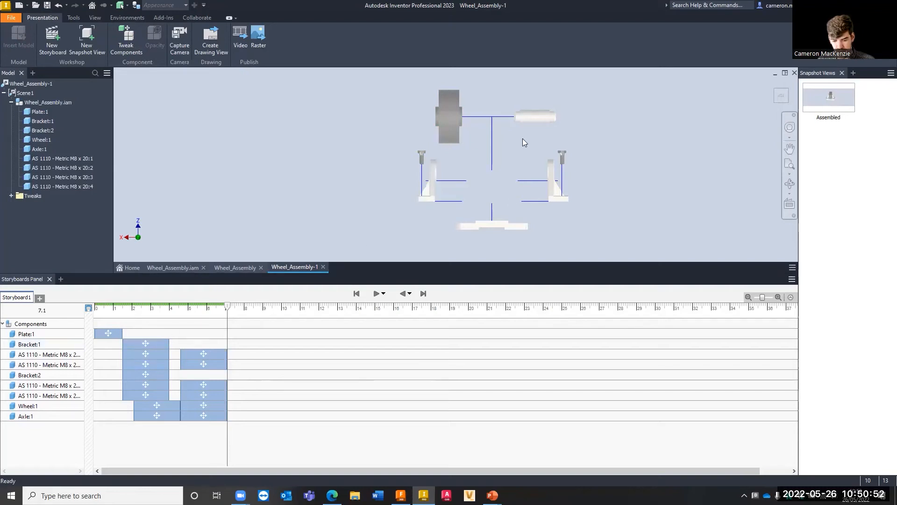
Capture a camera position at 7.1 s with the view zoomed in on the separated wheel and axle
left_click(447, 96)
scroll(447, 97, "up", 5)
scroll(456, 126, "down", 3)
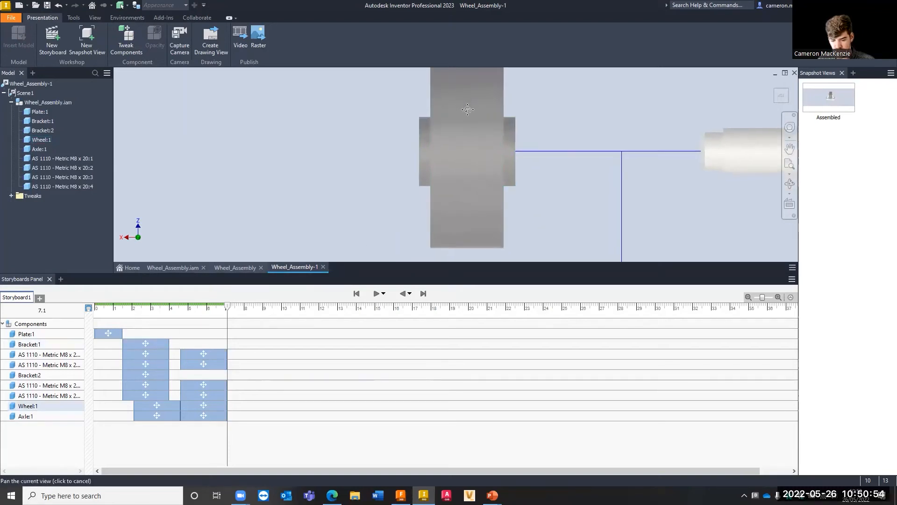
middle_click_drag(478, 122, 486, 141)
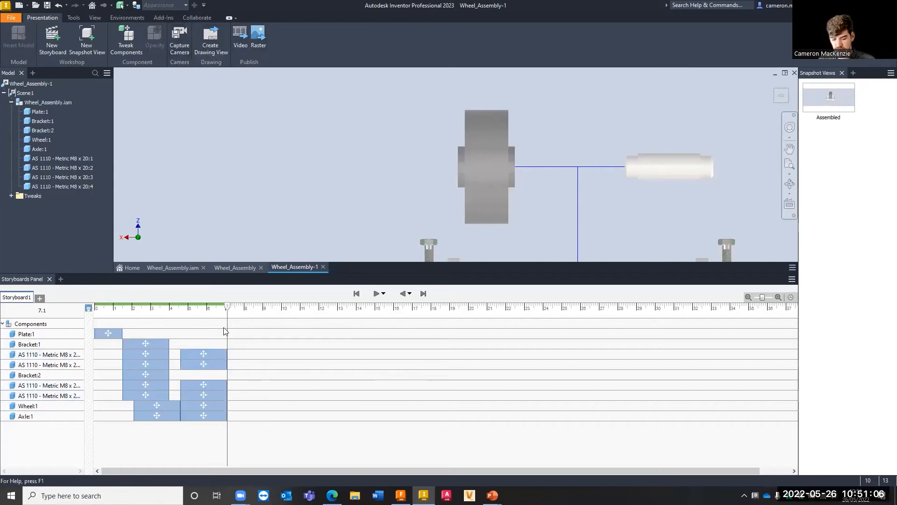
left_click(179, 41)
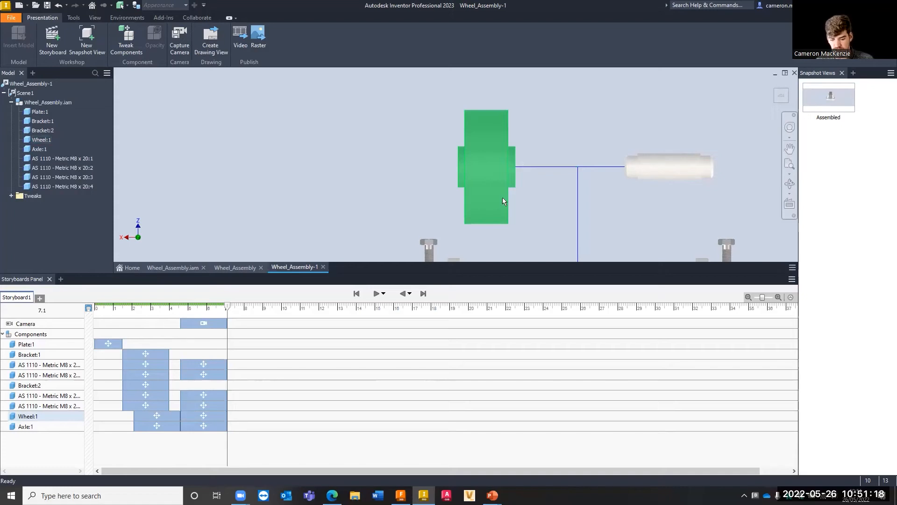
Set the playhead to 4.6 s and capture a straight-on camera close-up of the raised wheel and axle
left_click_drag(228, 309, 181, 309)
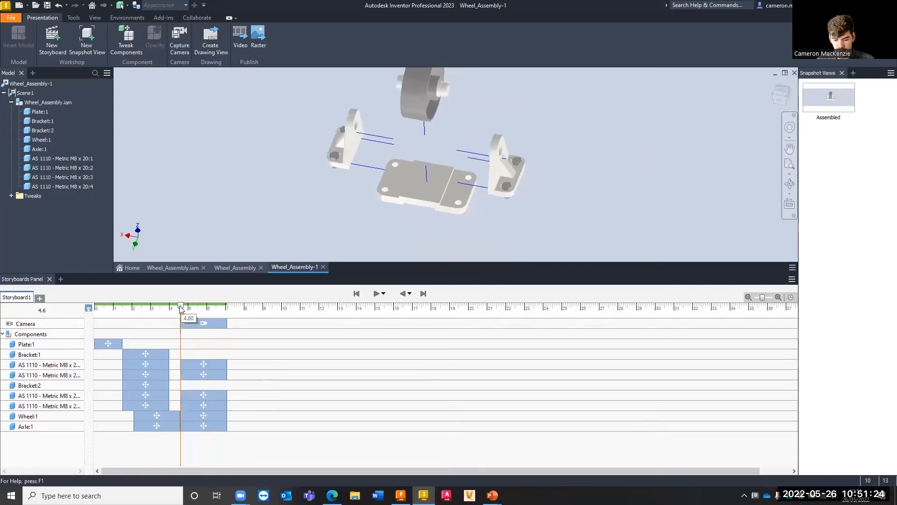
scroll(417, 87, "down", 5)
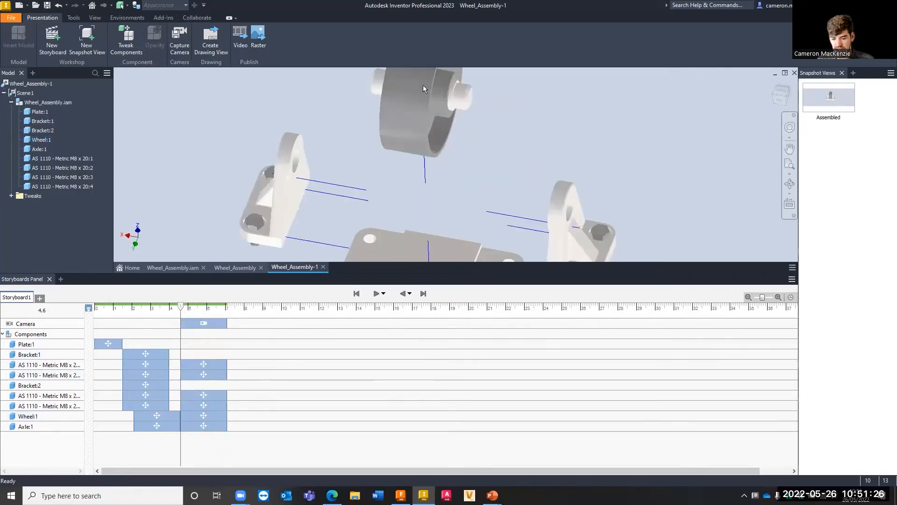
left_click(779, 99)
scroll(455, 138, "down", 6)
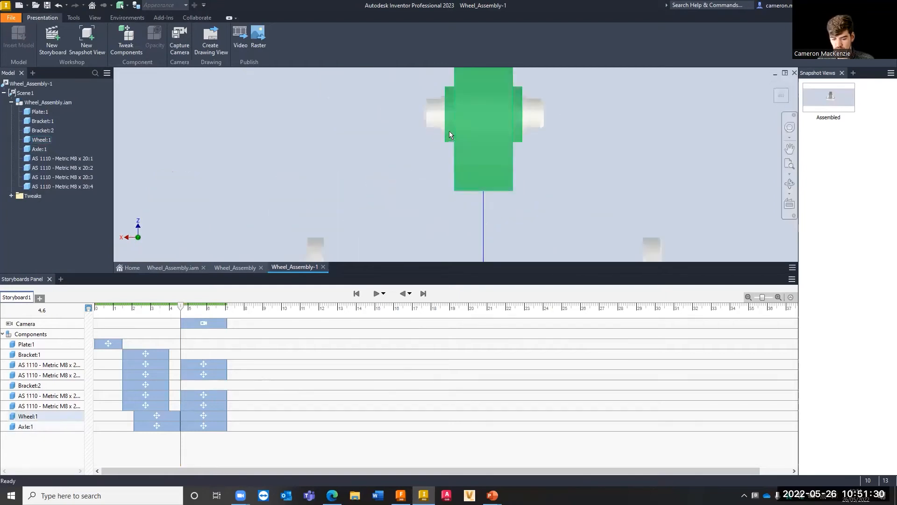
middle_click_drag(428, 173, 429, 175)
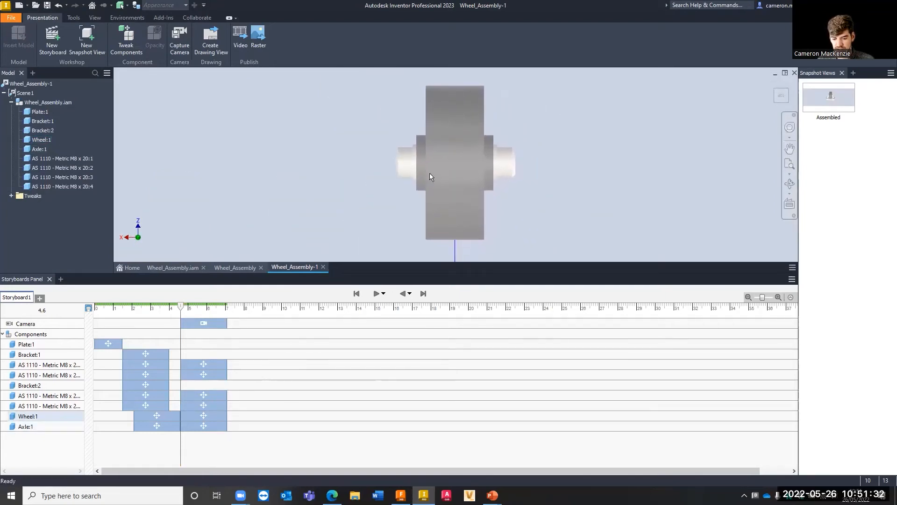
left_click(178, 47)
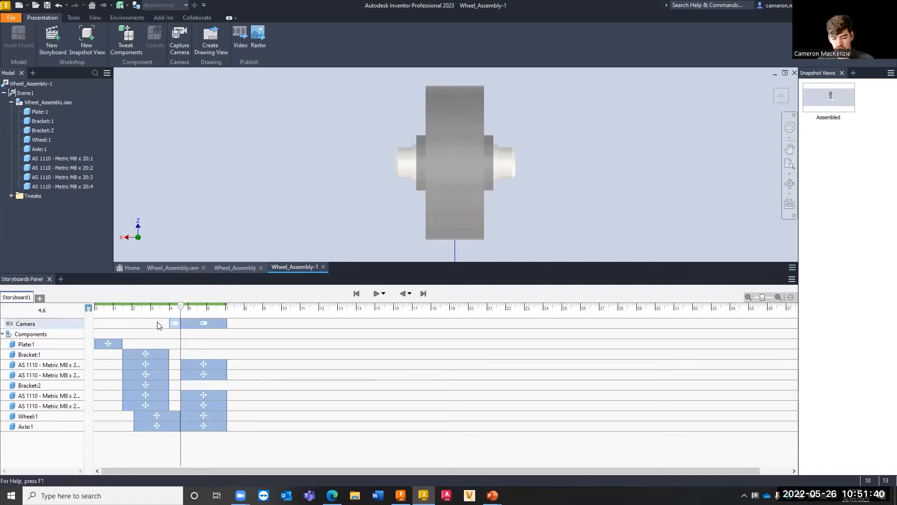
Set the playhead to 1.5 s and capture a straight-on camera view framing the wheel, brackets and bolts
scroll(475, 140, "down", 5)
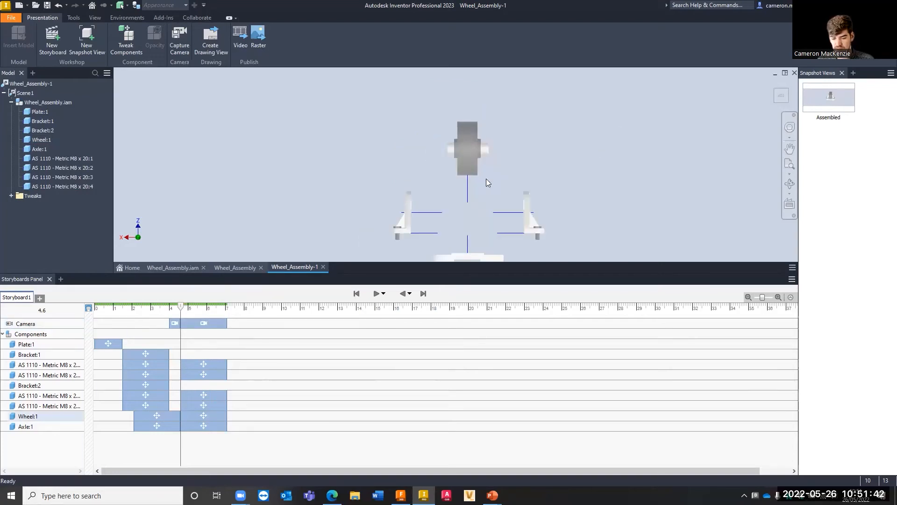
mouse_move(486, 161)
middle_mouse_down()
mouse_move(486, 149)
mouse_move(489, 157)
middle_mouse_up()
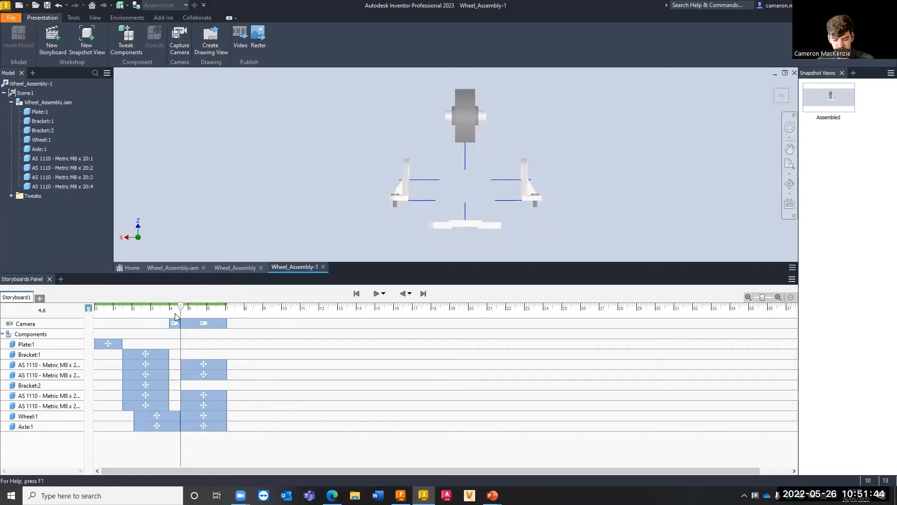
left_click_drag(184, 307, 123, 307)
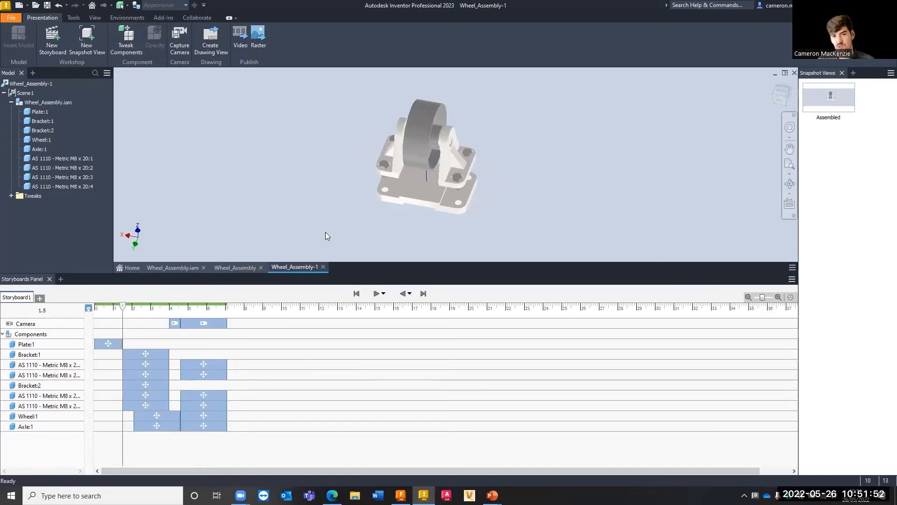
left_click(786, 100)
scroll(451, 177, "up", 5)
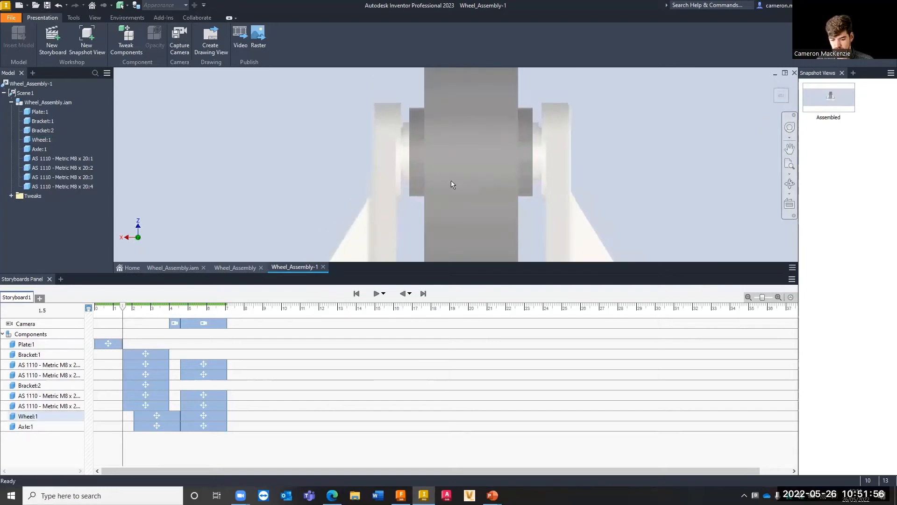
scroll(452, 182, "down", 3)
scroll(453, 183, "down", 3)
mouse_move(452, 175)
middle_mouse_down()
mouse_move(450, 198)
mouse_move(451, 169)
middle_mouse_up()
scroll(450, 197, "up", 3)
scroll(449, 169, "down", 1)
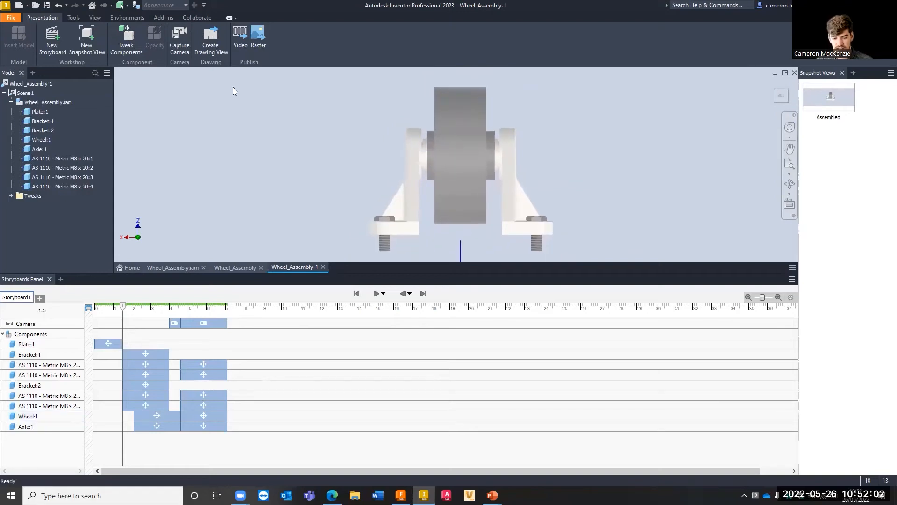
left_click(183, 39)
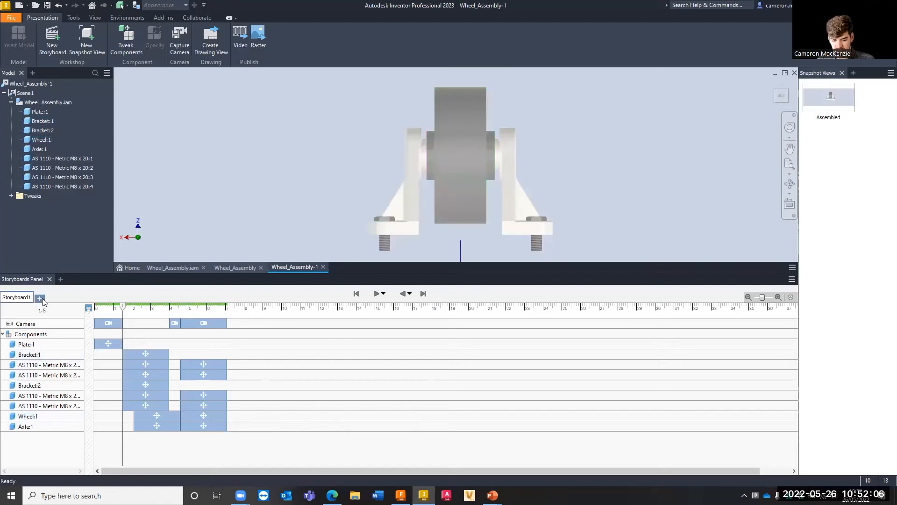
Set the playhead to 0 s with a straight-on view and stretch the first two camera actions to meet at about 2.1 s
left_click_drag(125, 308, 88, 307)
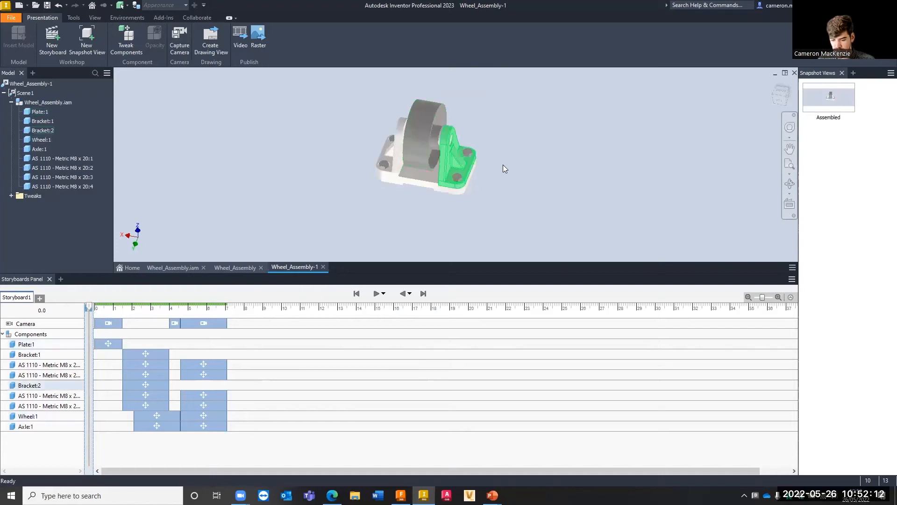
left_click(778, 102)
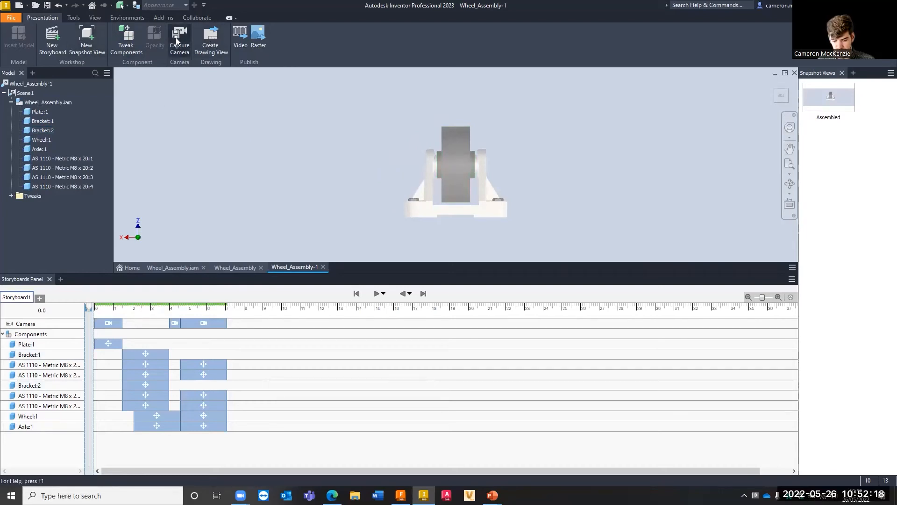
left_click_drag(169, 325, 134, 322)
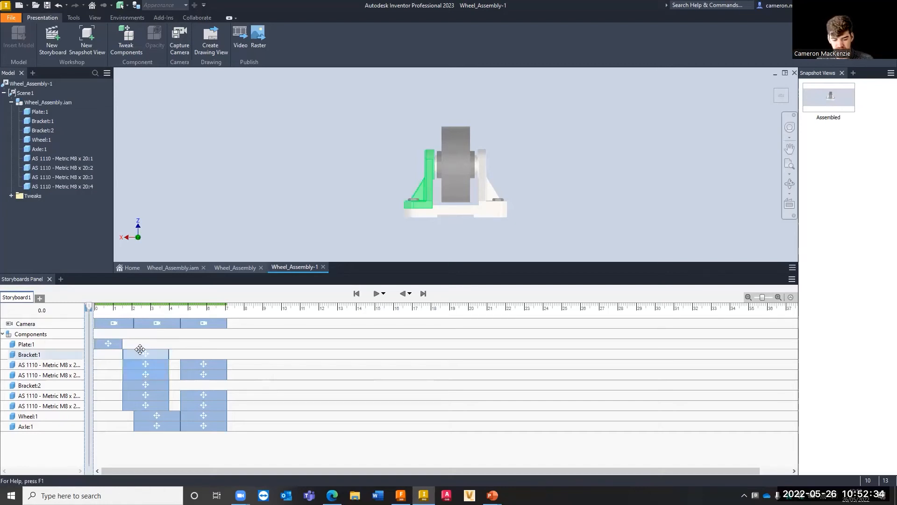
Play the storyboard in reverse from its 7.1 s end and examine the framing of the exploded end state
left_click(425, 295)
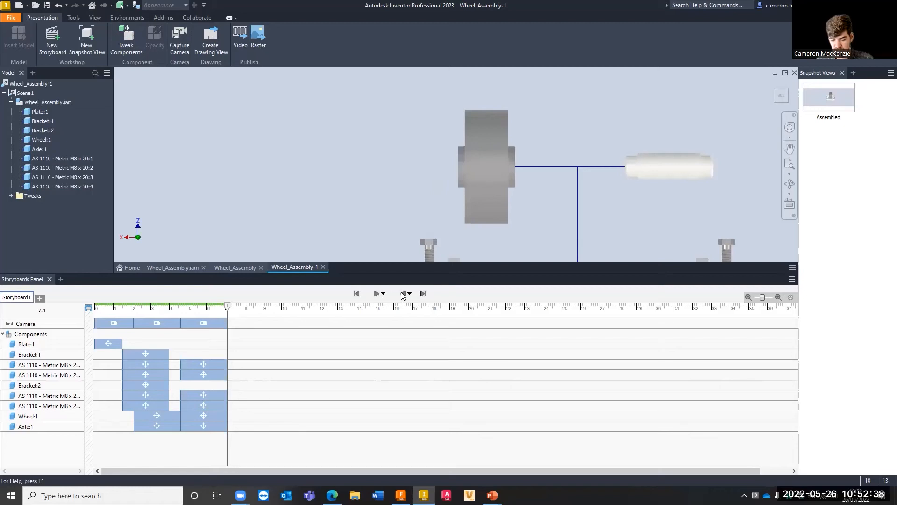
left_click(403, 294)
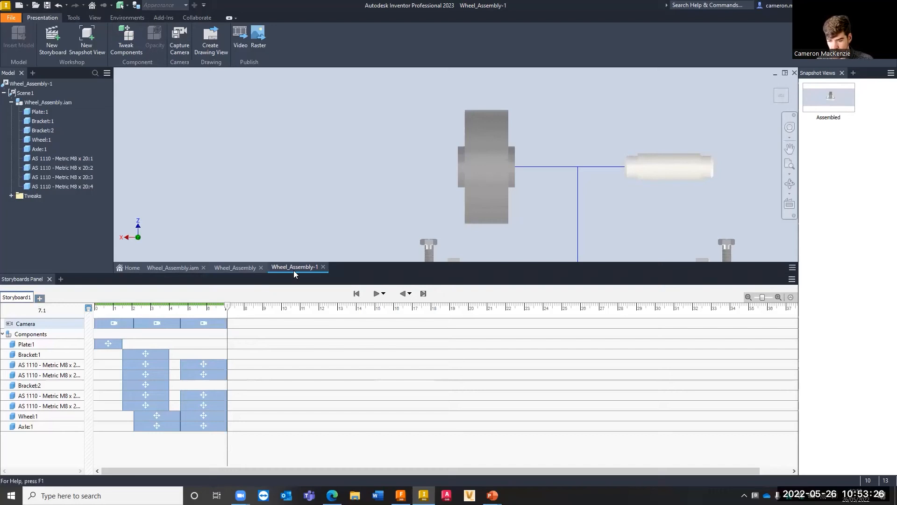
scroll(383, 146, "down", 5)
middle_click_drag(410, 173, 415, 158)
scroll(417, 159, "up", 3)
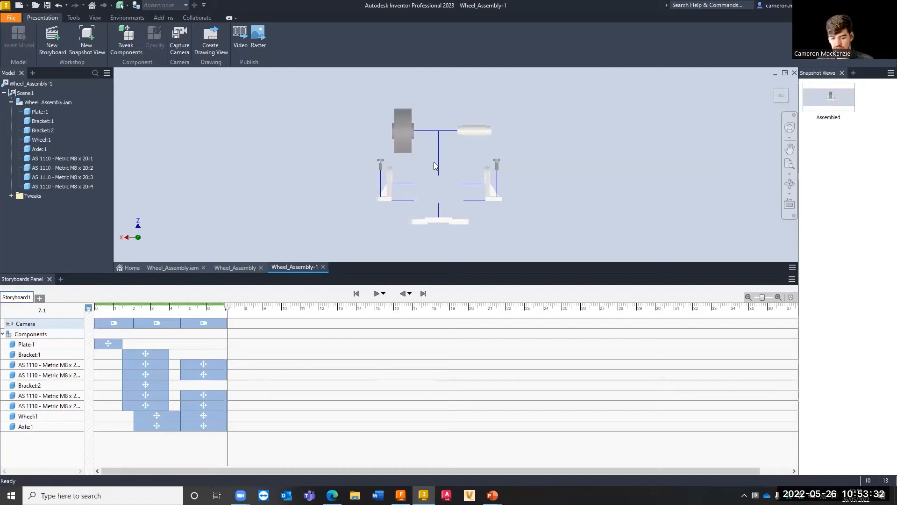
scroll(434, 162, "up", 3)
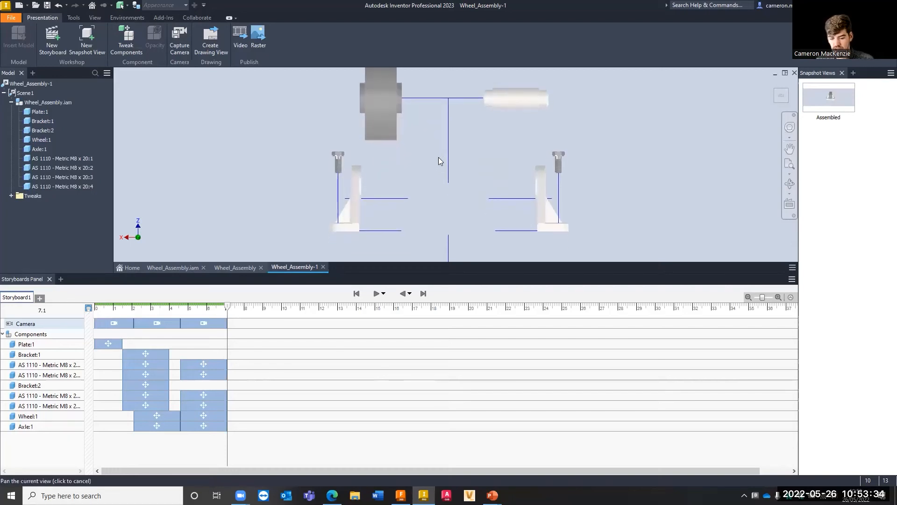
scroll(439, 159, "down", 3)
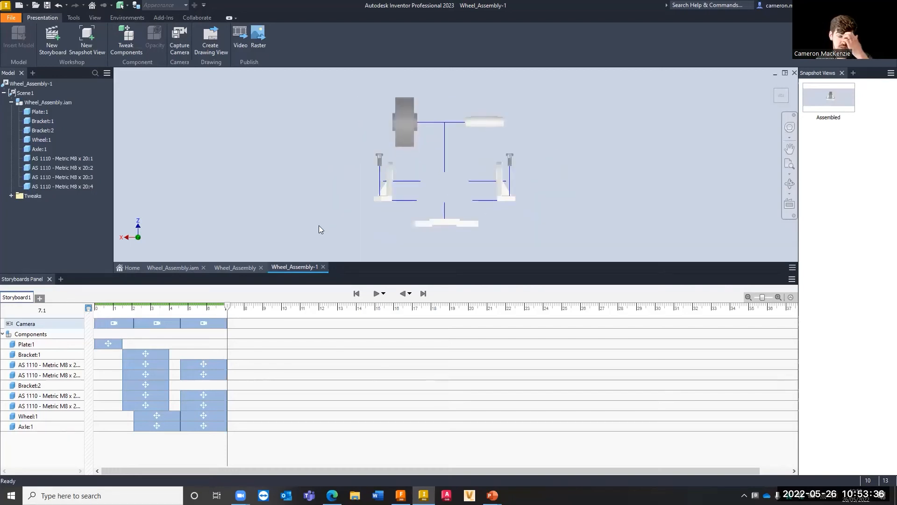
left_click(228, 306)
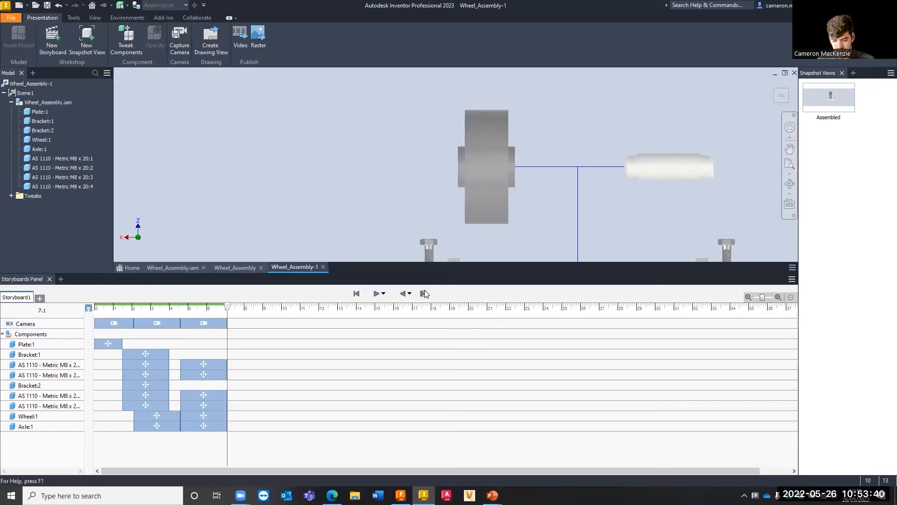
left_click(490, 155)
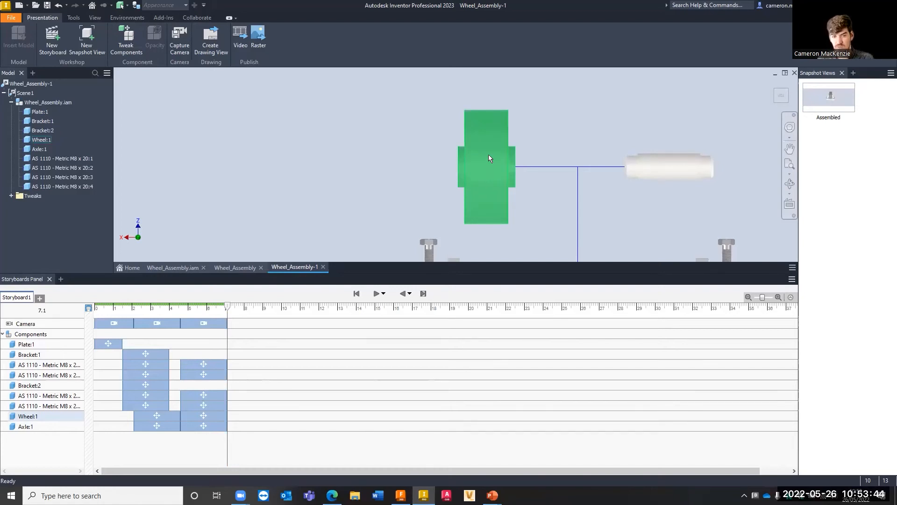
Set the playhead to 8.0 s and capture a camera position framing the whole exploded assembly
mouse_move(228, 306)
left_mouse_down()
mouse_move(261, 307)
mouse_move(244, 310)
left_mouse_up()
scroll(454, 120, "down", 5)
middle_click_drag(440, 118, 399, 145)
scroll(430, 145, "up", 5)
scroll(404, 126, "down", 4)
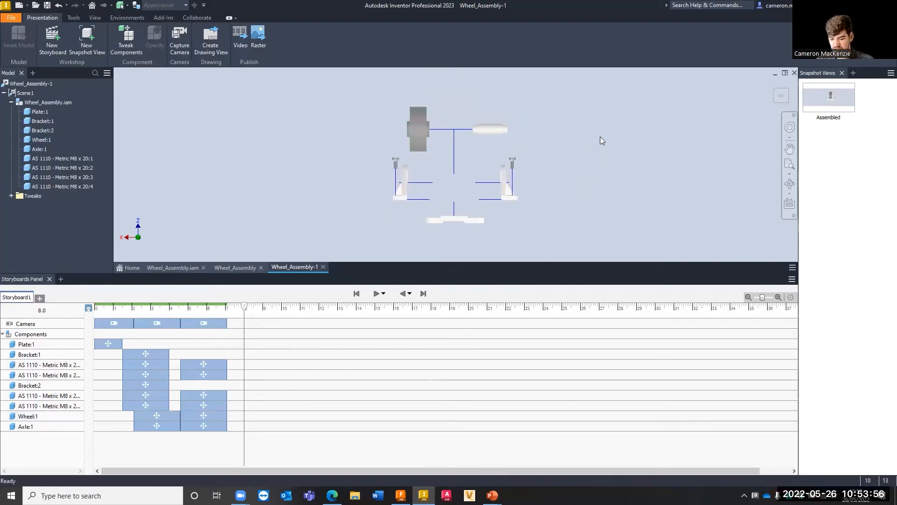
scroll(599, 141, "up", 2)
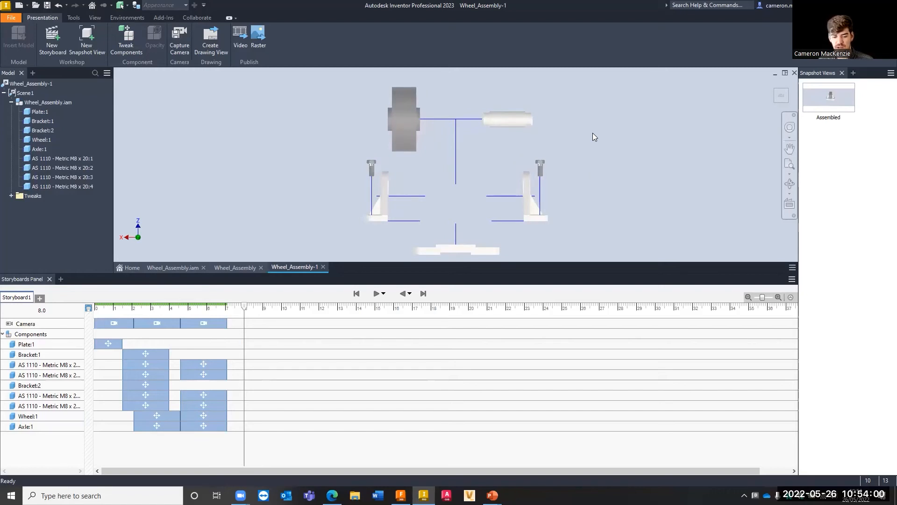
left_click(181, 37)
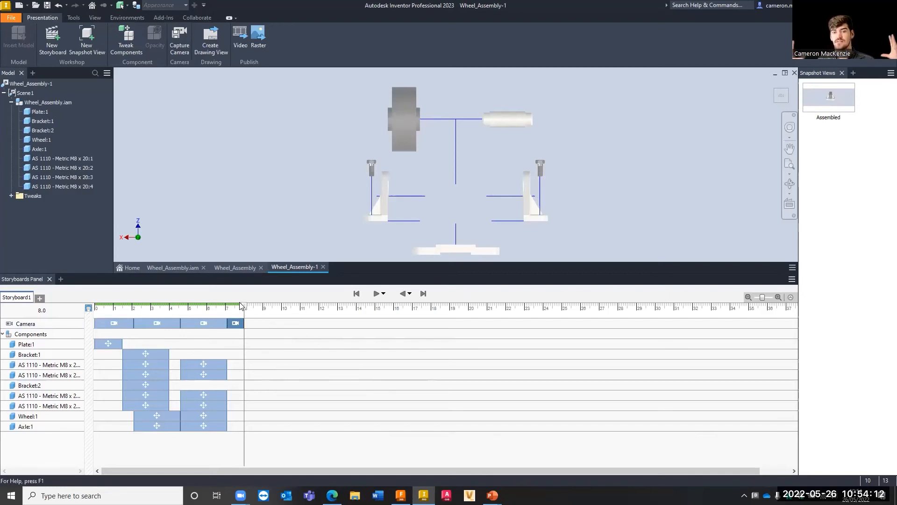
Preview the storyboard in reverse, return to its 8.0 s end and create a new snapshot view of the whole exploded assembly
left_click(404, 292)
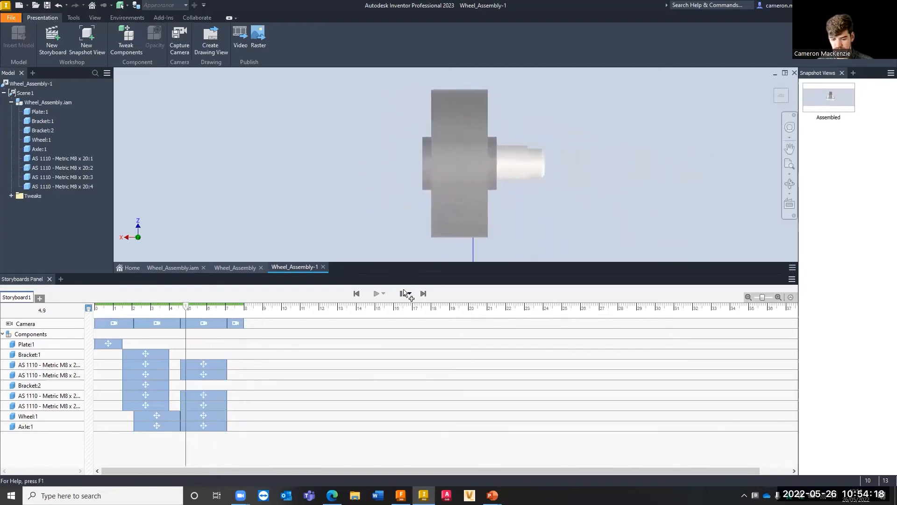
left_click(423, 293)
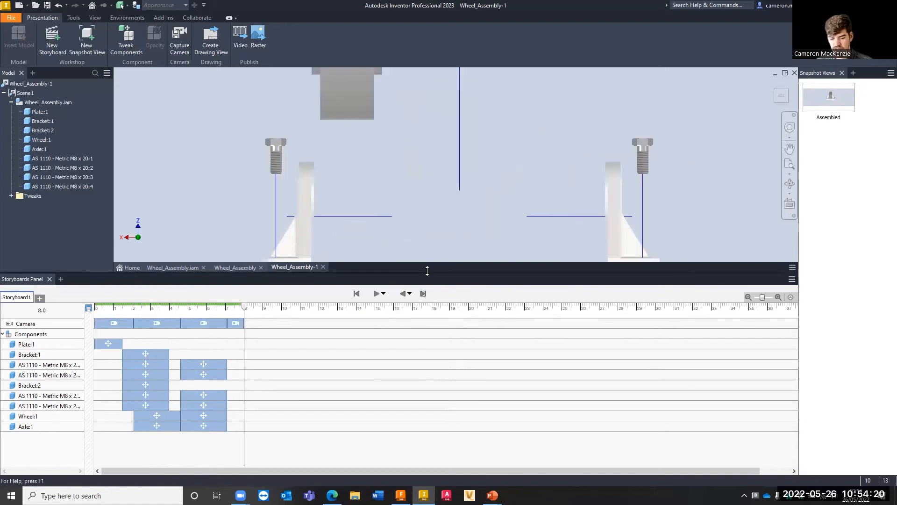
scroll(355, 128, "up", 5)
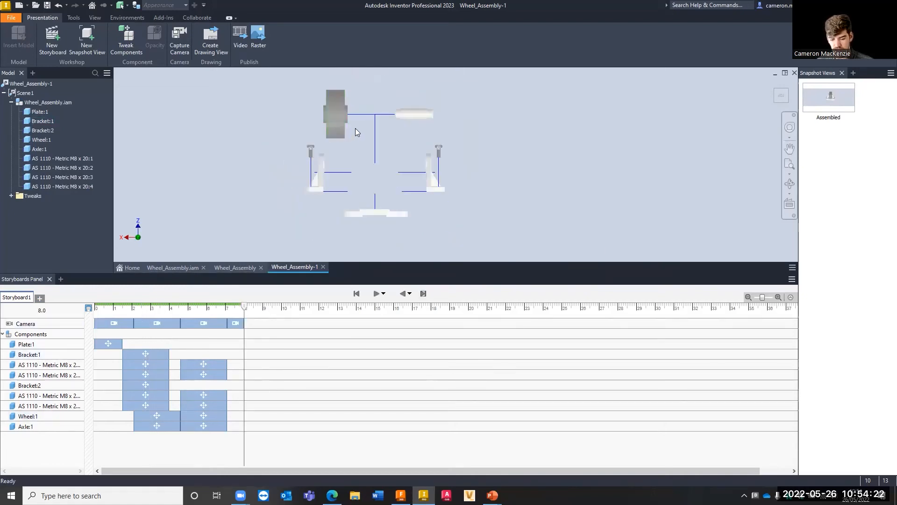
scroll(368, 147, "down", 3)
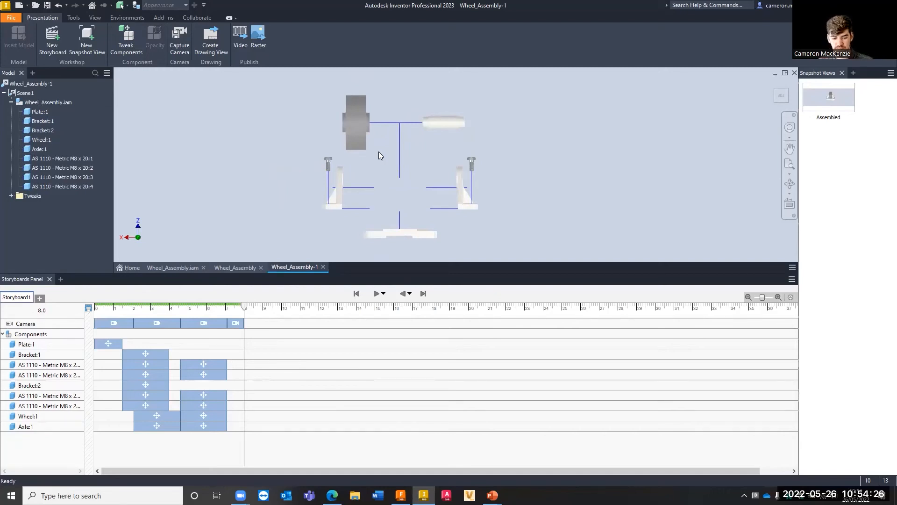
left_click(93, 44)
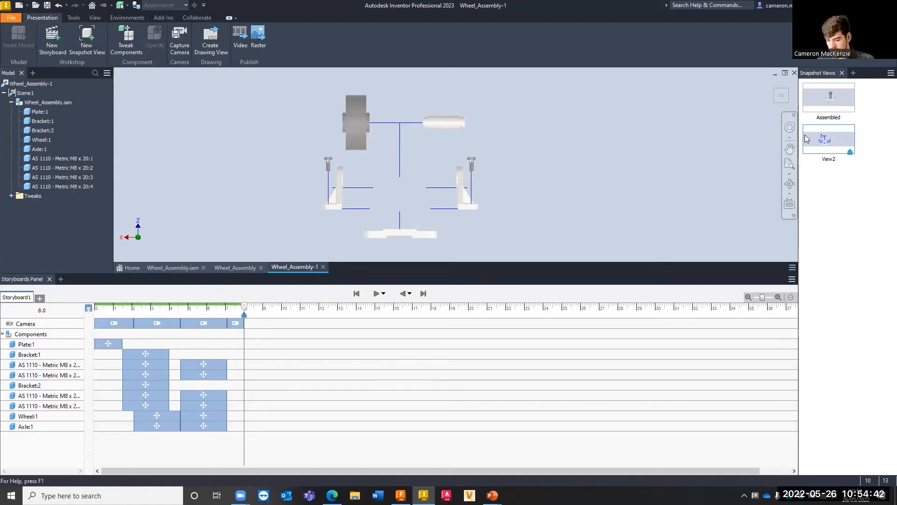
Rename the new snapshot view of the exploded assembly as Exploded
double_click(829, 160)
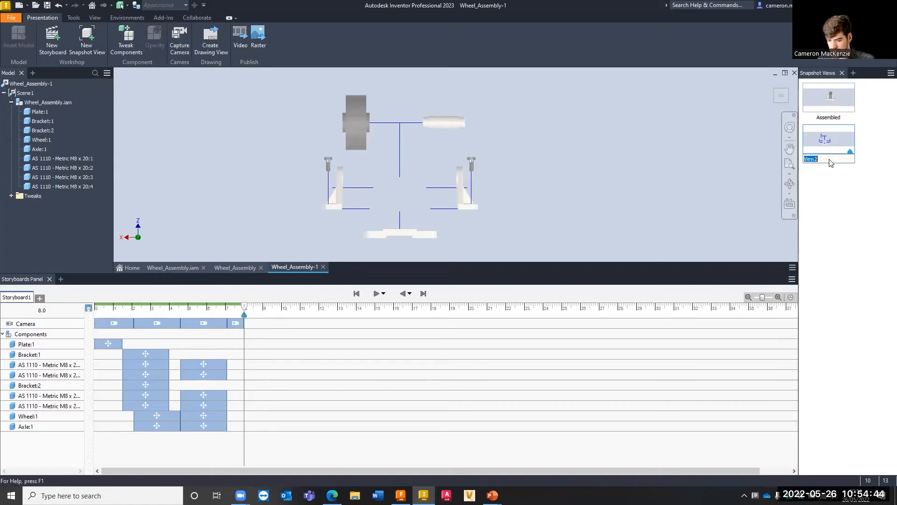
type("eXPLODED")
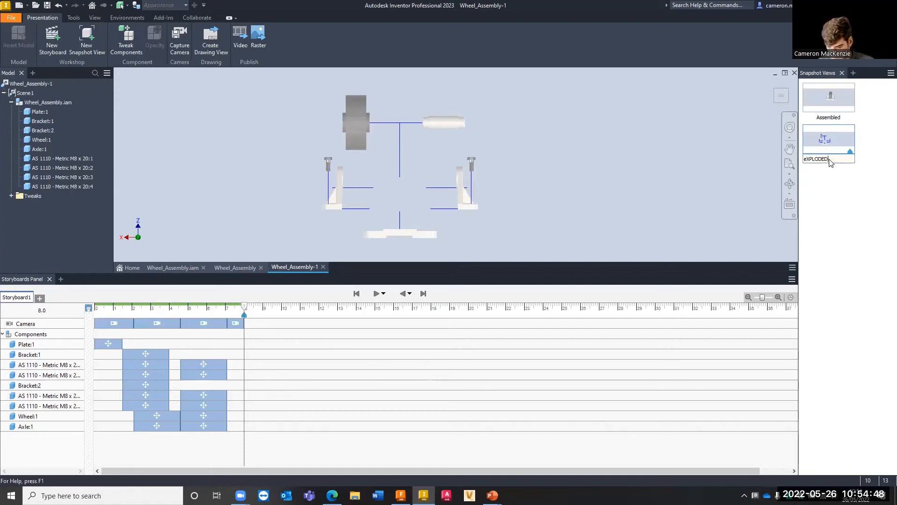
key("BackSpace")
key("BackSpace")
key("BackSpace")
key("BackSpace")
key("BackSpace")
key("BackSpace")
key("BackSpace")
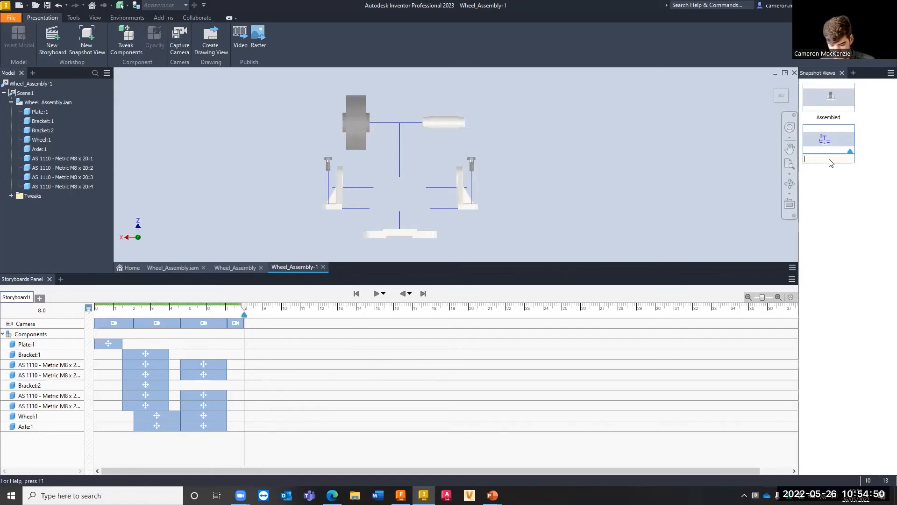
left_click(865, 185)
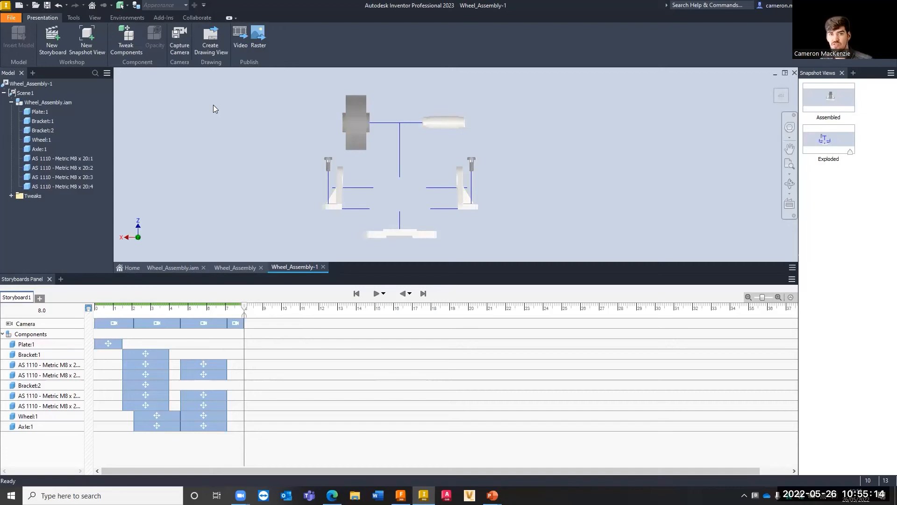
Start a drawing view from the presentation and save the presentation in the Inventor folder as Wheel Assembly Explosion
left_click(209, 47)
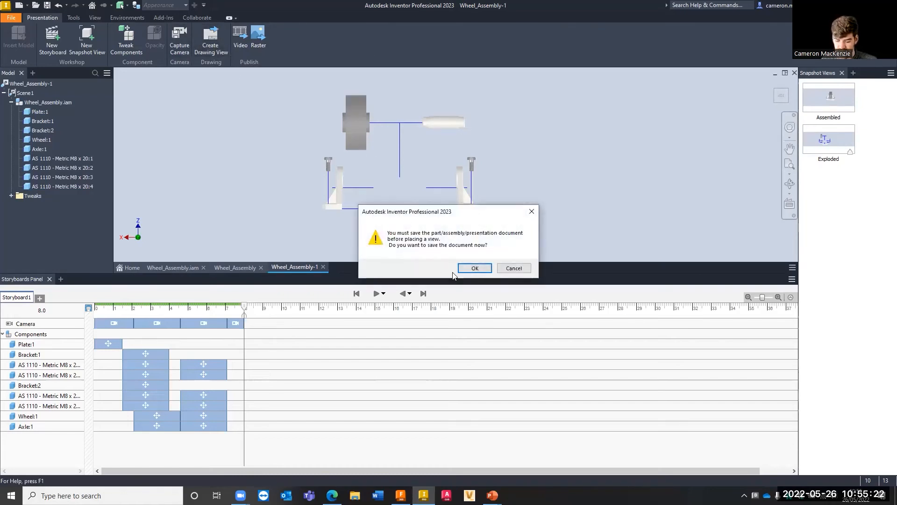
left_click(474, 268)
scroll(458, 233, "down", 3)
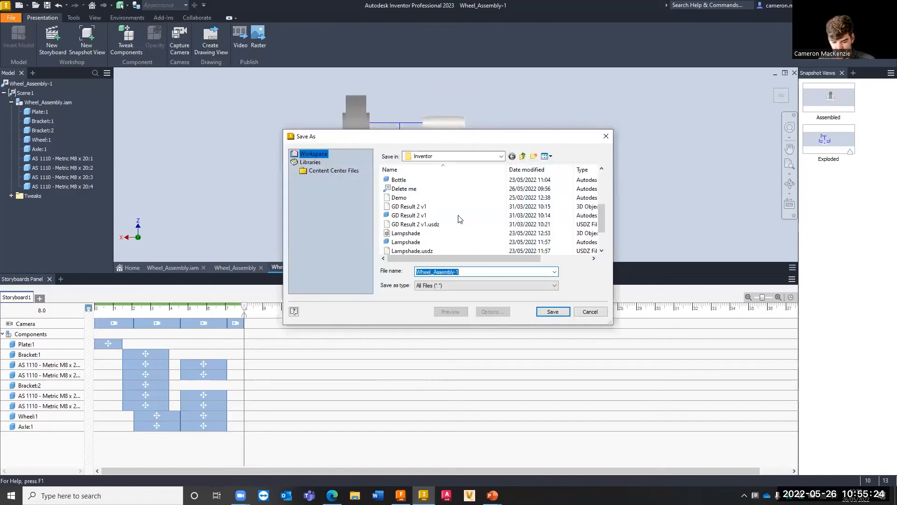
left_click(420, 190)
double_click(462, 272)
left_click(462, 272)
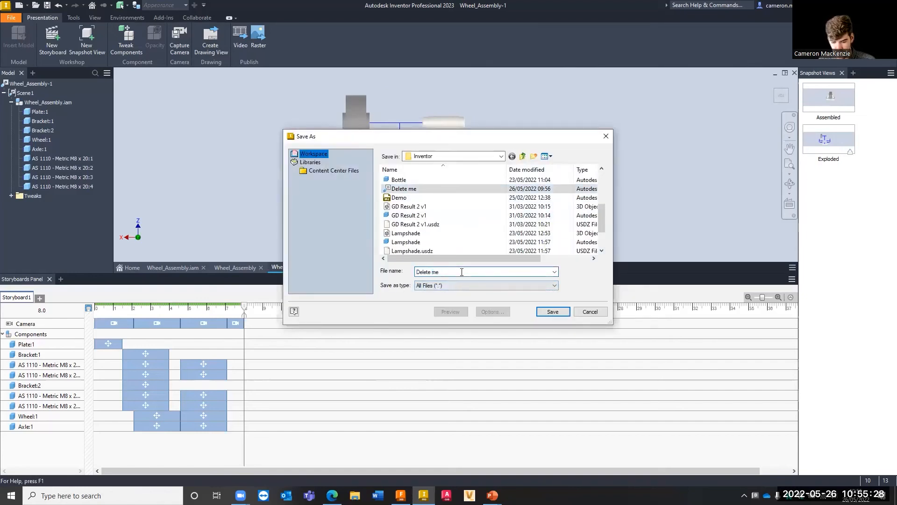
left_click_drag(462, 272, 286, 253)
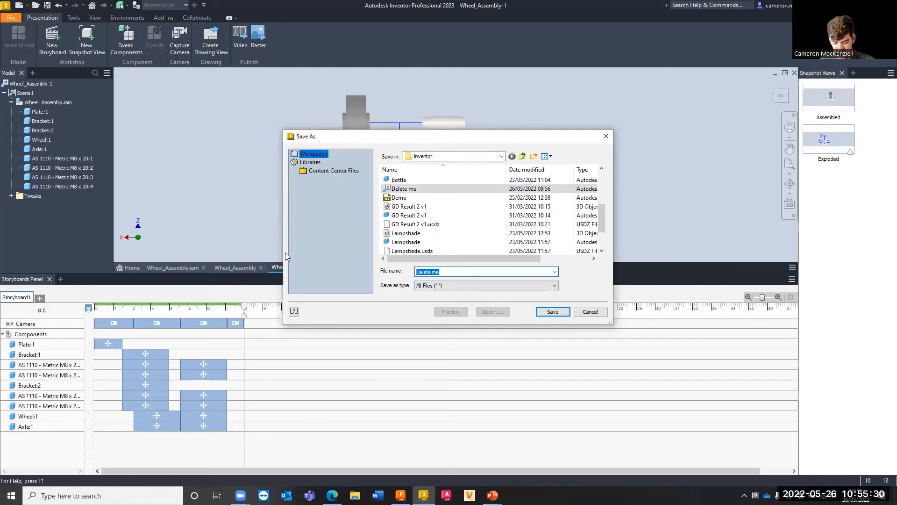
type("Wheel ")
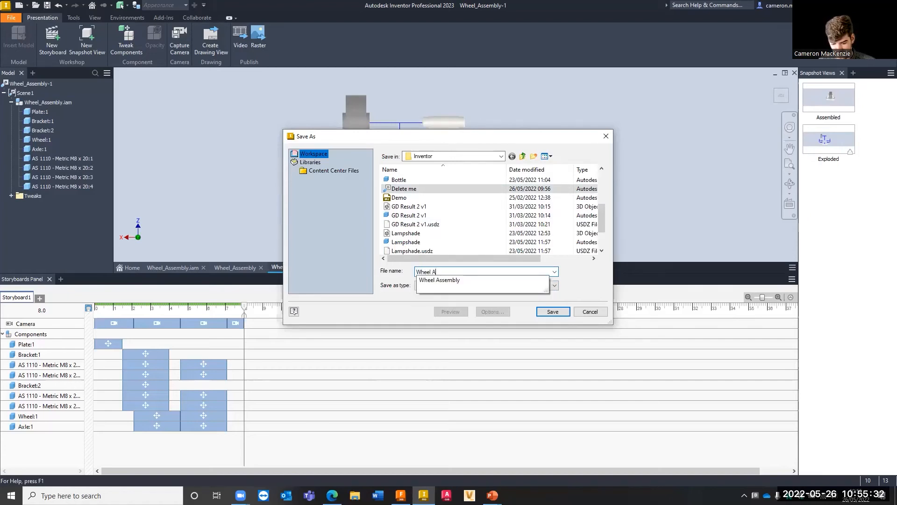
type("Assembly Explosion")
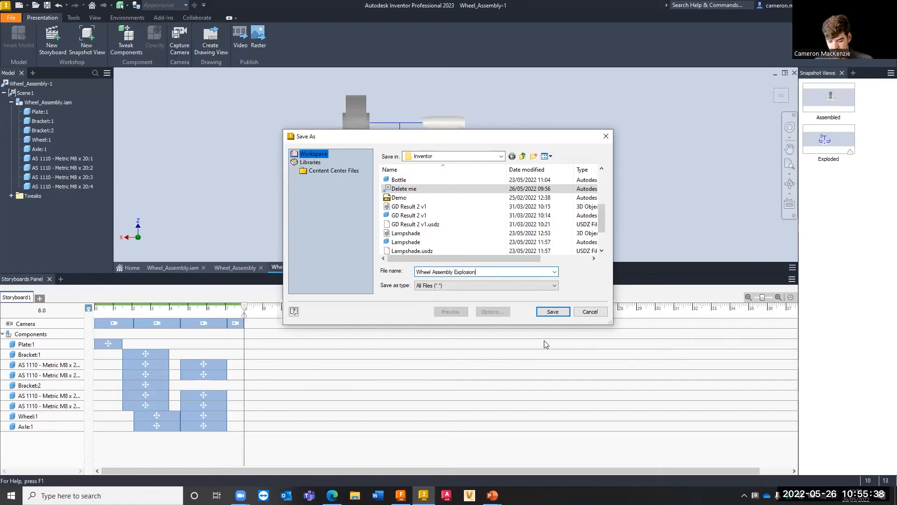
left_click(553, 311)
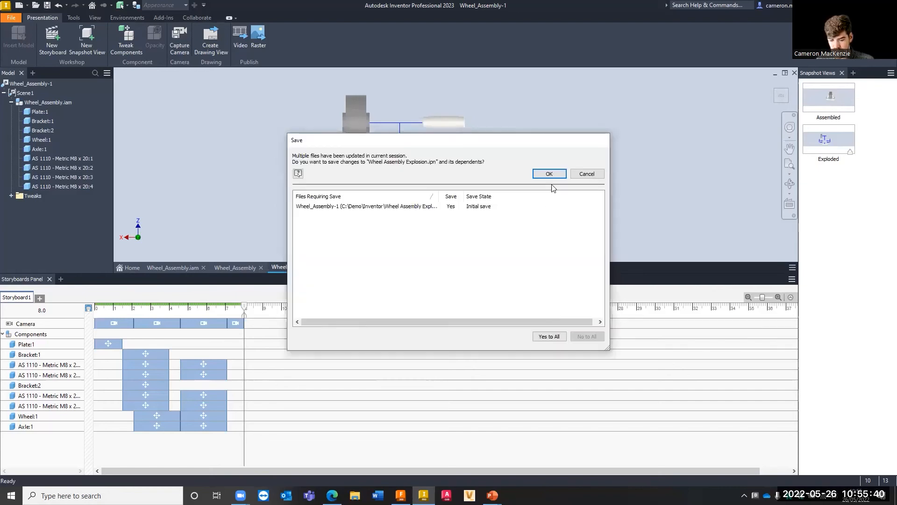
left_click(556, 172)
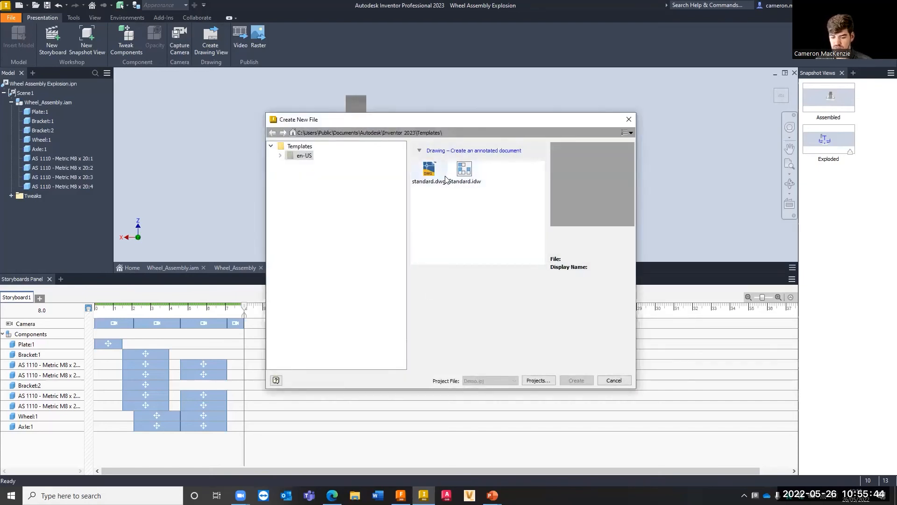
Create a drawing from the Standard.idw template and base its first view on the presentation's Exploded snapshot
left_click(463, 172)
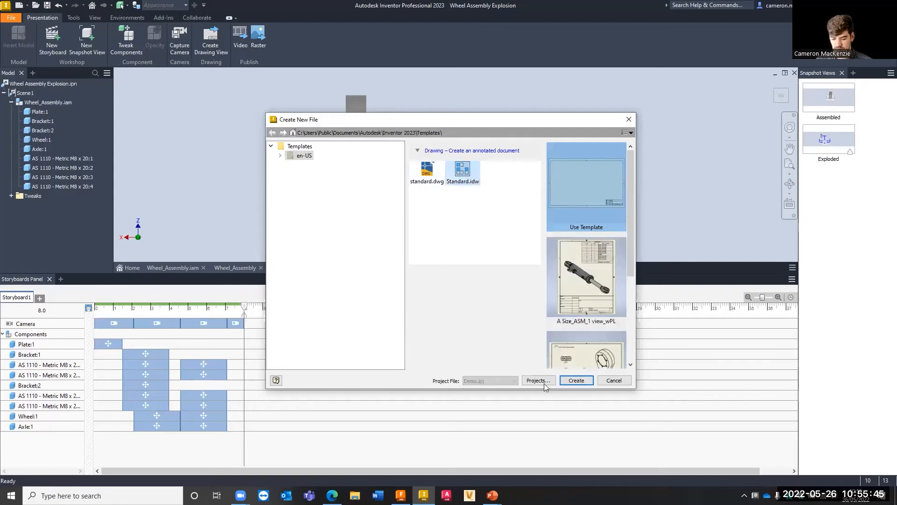
left_click(584, 384)
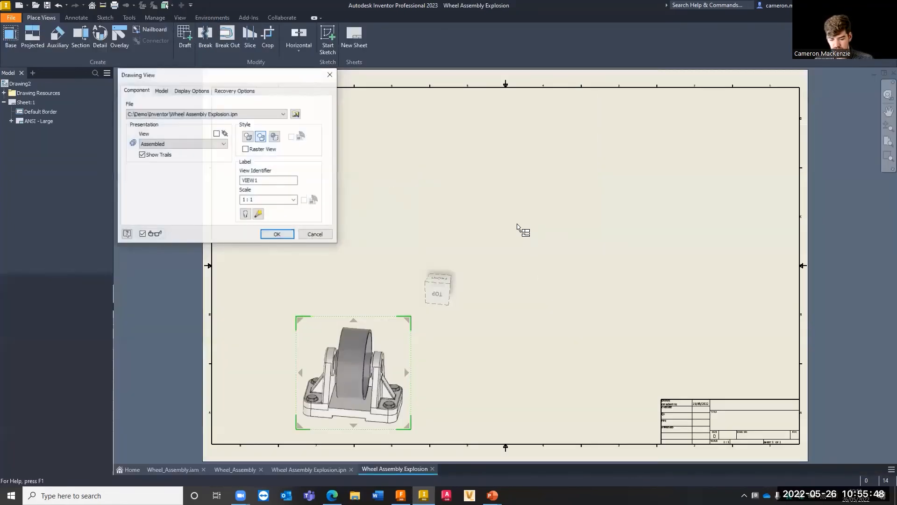
left_click_drag(370, 385, 376, 260)
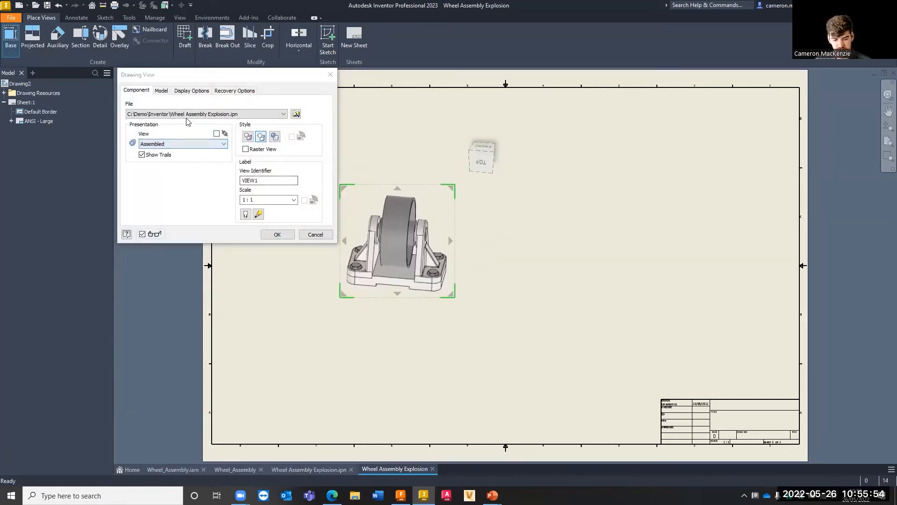
left_click(160, 79)
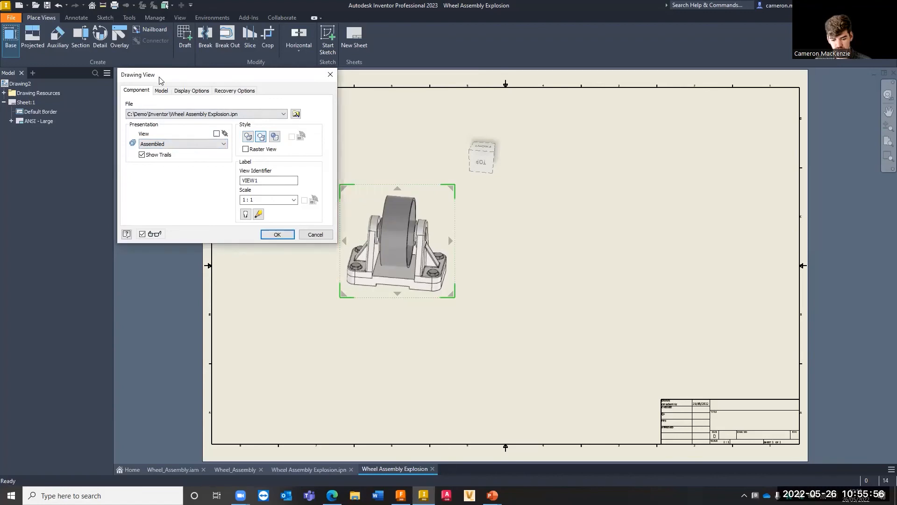
left_click_drag(160, 80, 230, 87)
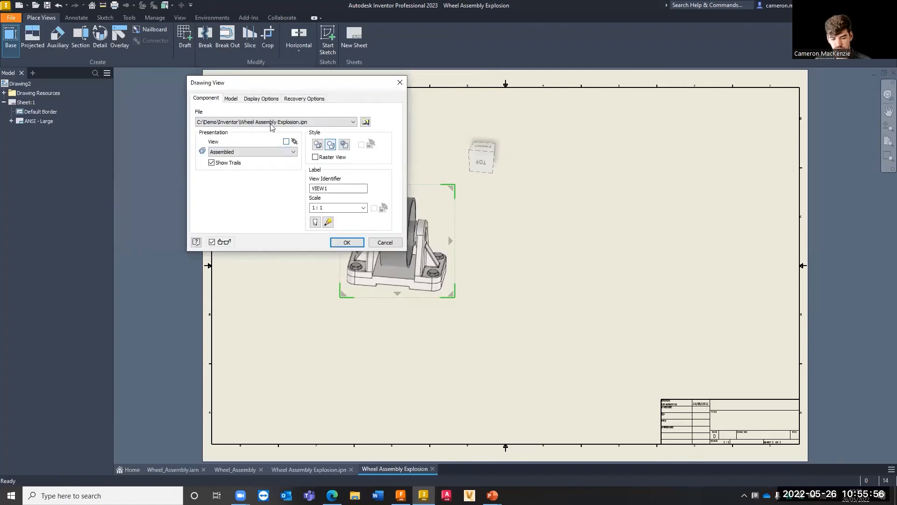
left_click(243, 153)
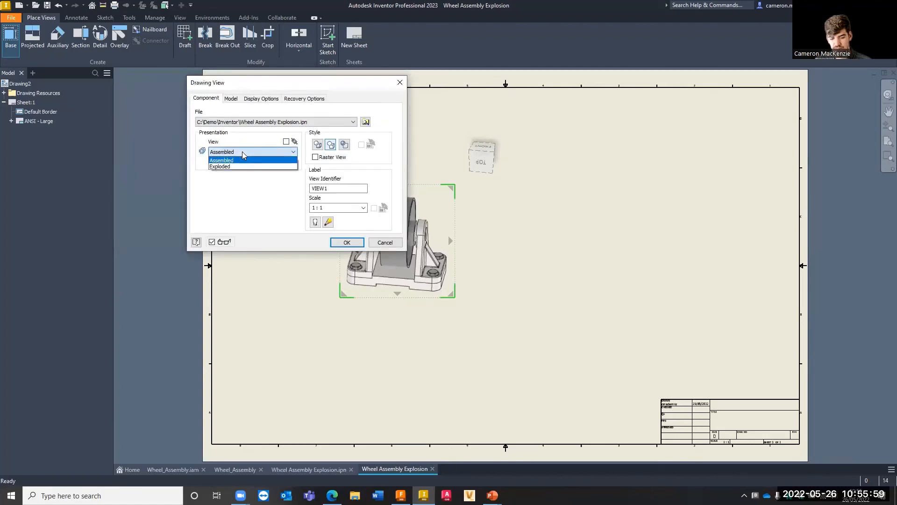
left_click(223, 167)
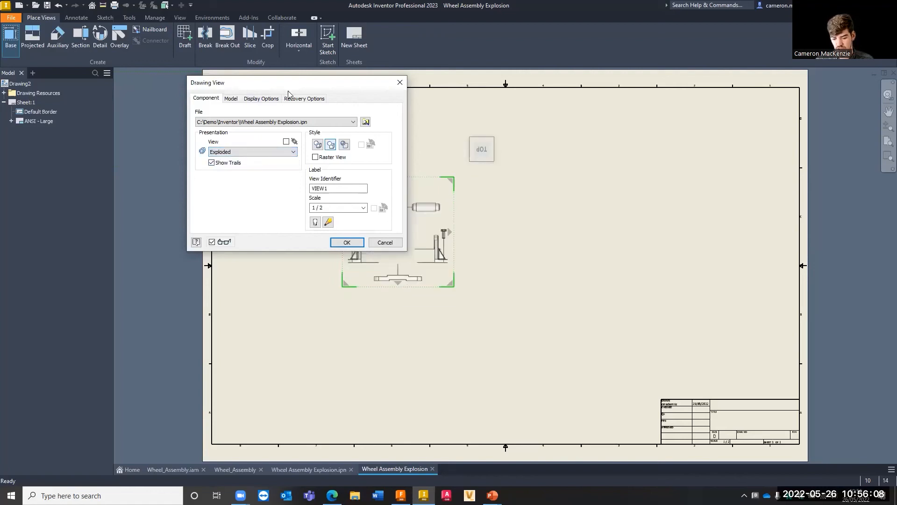
Enlarge the exploded view to a 1:1 scale and position it in the left half of the sheet
left_click_drag(455, 182, 504, 146)
mouse_move(443, 216)
left_mouse_down()
mouse_move(419, 252)
mouse_move(425, 267)
left_mouse_up()
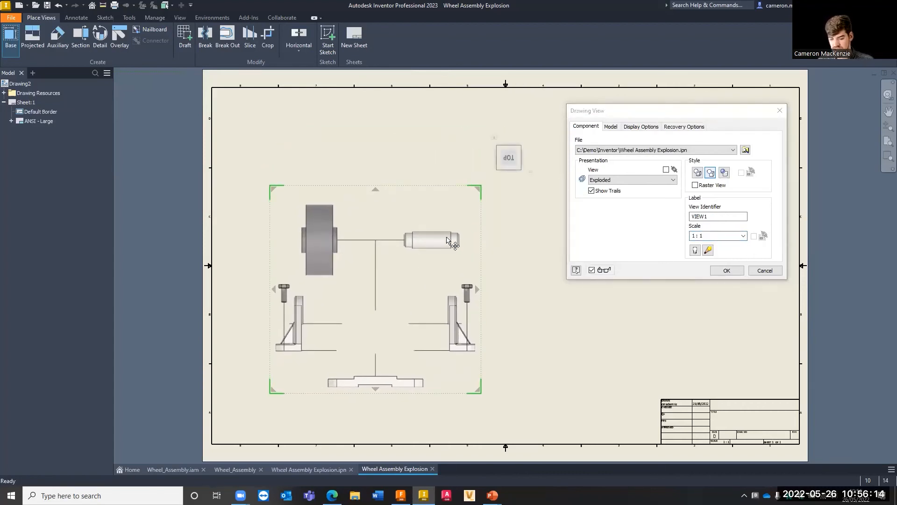
left_click_drag(375, 299, 364, 271)
Try the left and bottom orientations for the exploded view and return it to the top orientation
mouse_move(512, 136)
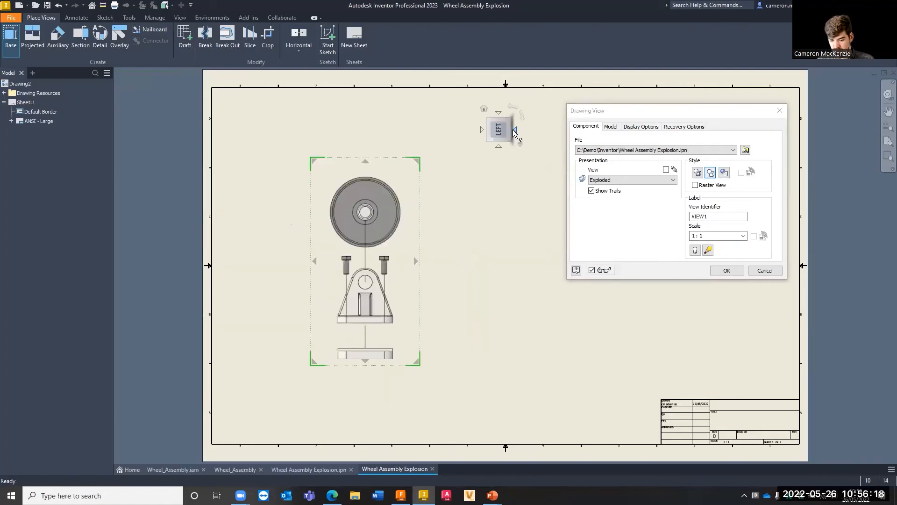
left_click(517, 133)
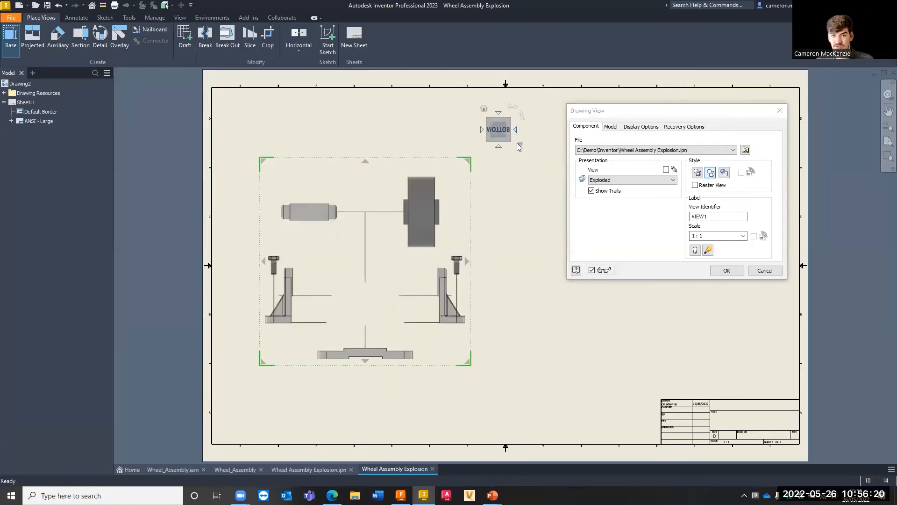
left_click(484, 131)
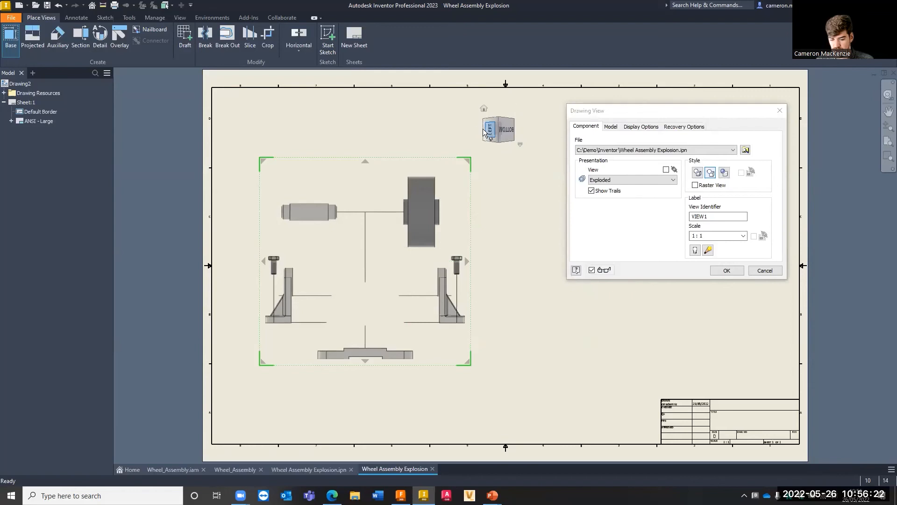
left_click(483, 131)
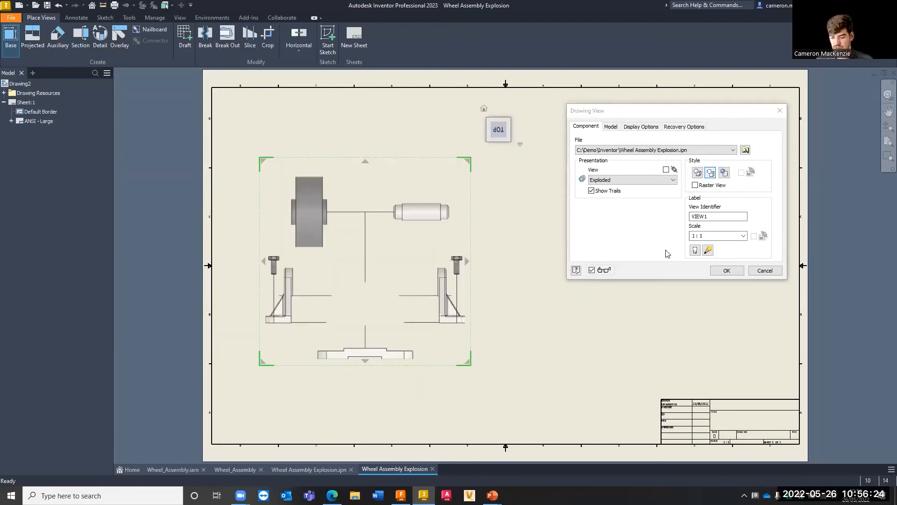
Set the exploded view's style to shaded and place it on the sheet
left_click(726, 173)
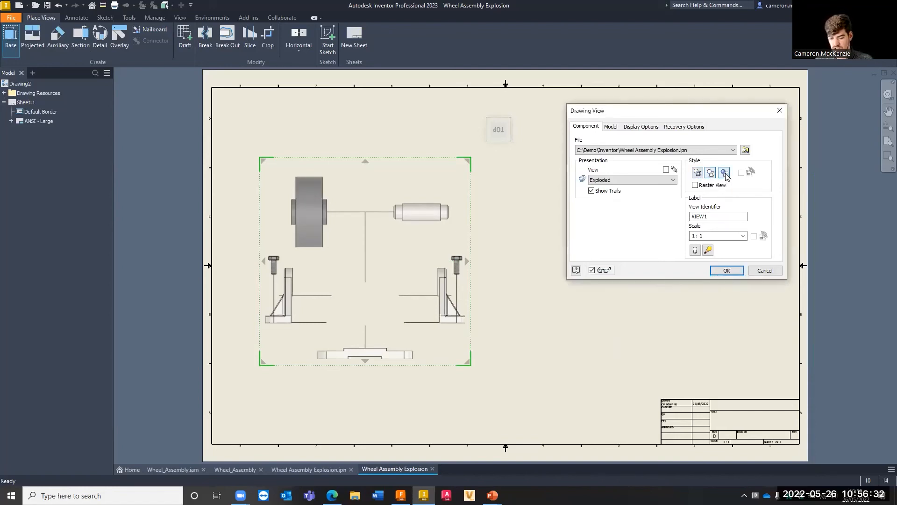
left_click(724, 271)
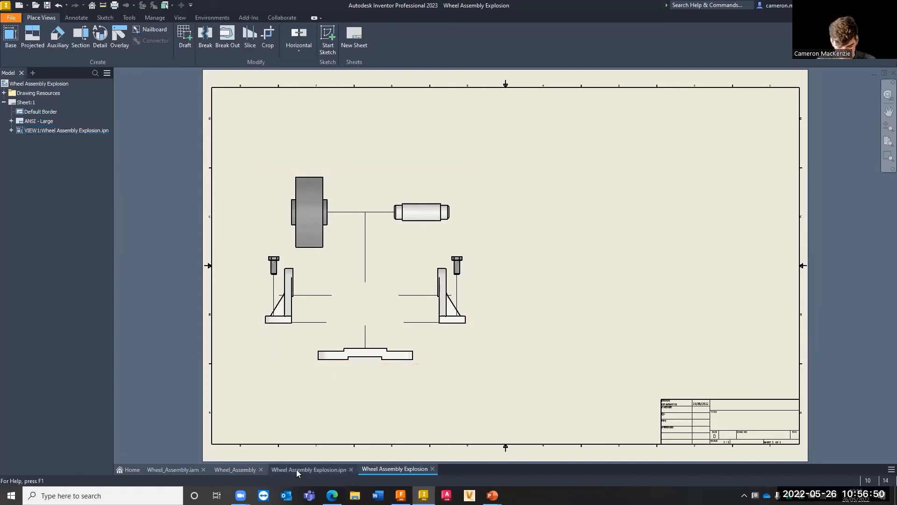
Examine the assembled view in the Wheel_Assembly drawing and compare it with the exploded drawing and its source presentation
left_click(229, 472)
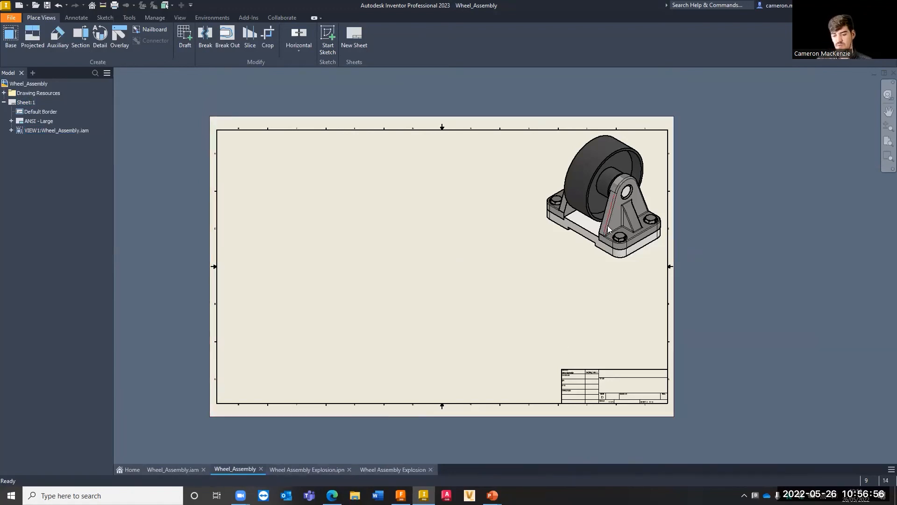
scroll(605, 229, "down", 5)
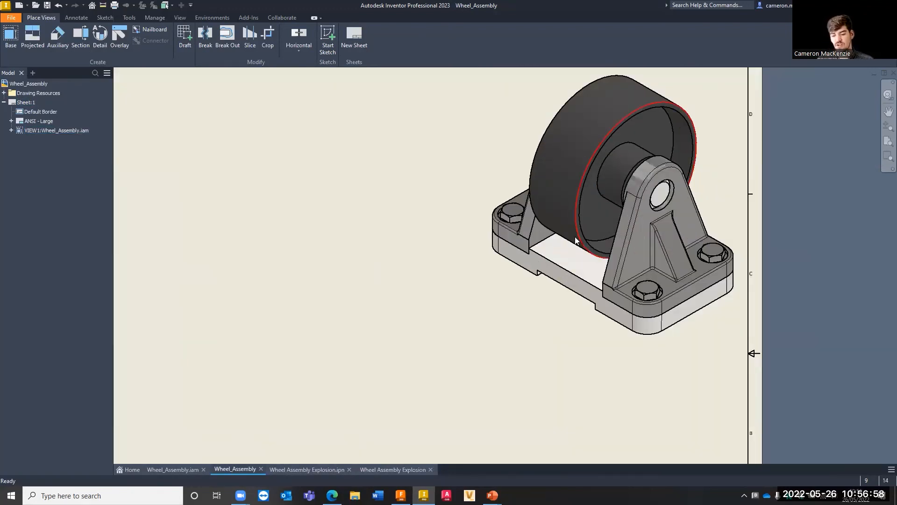
scroll(575, 237, "up", 5)
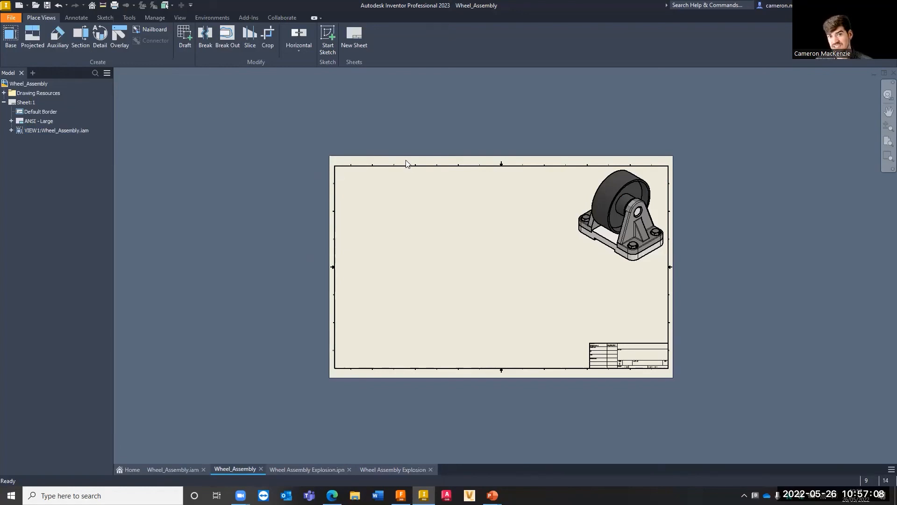
left_click(411, 469)
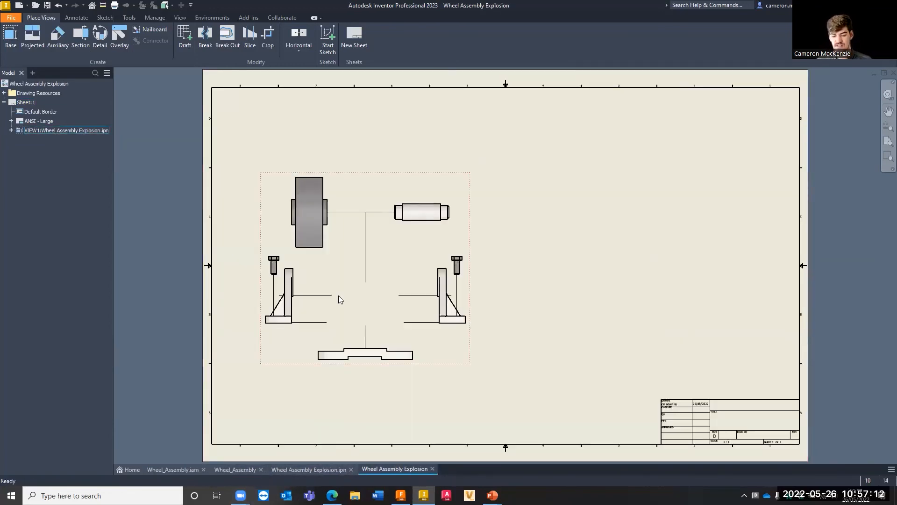
left_click(309, 468)
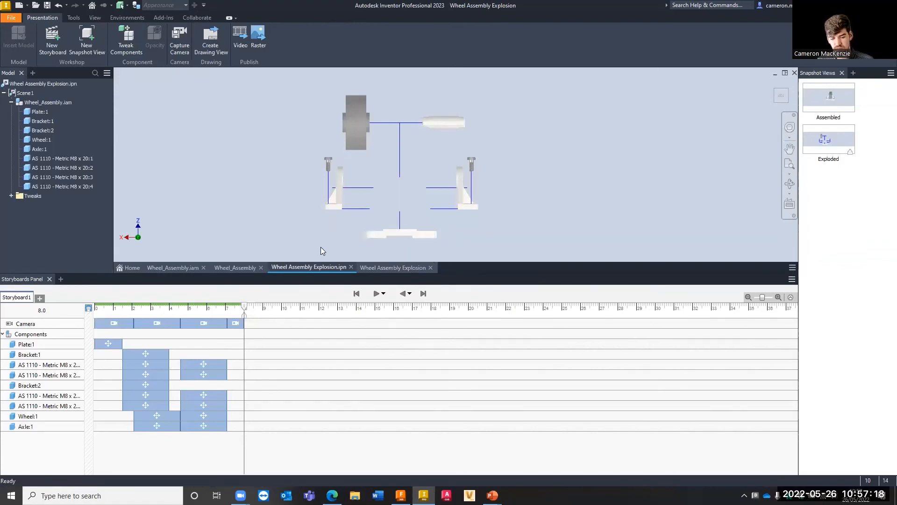
Start a base view in the Wheel_Assembly drawing with Wheel Assembly Explosion.ipn as its source, checking where other model files can be browsed
left_click(232, 267)
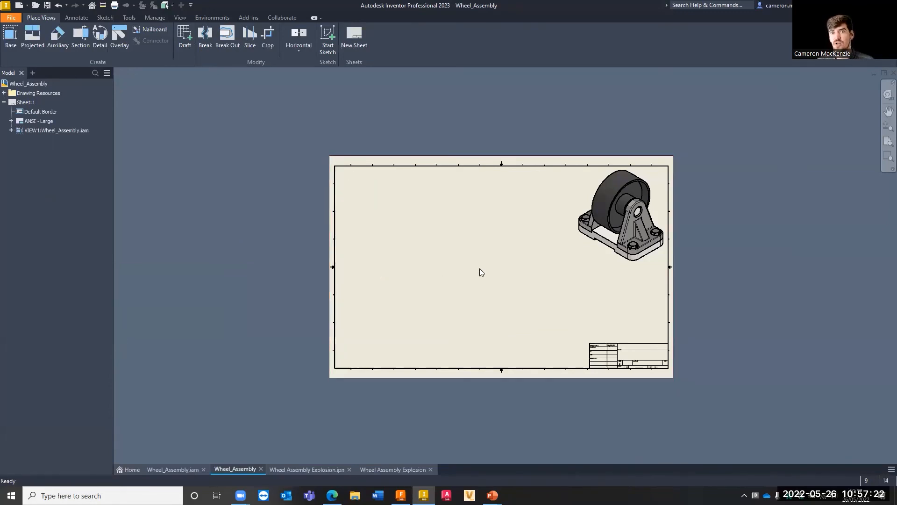
left_click(46, 83)
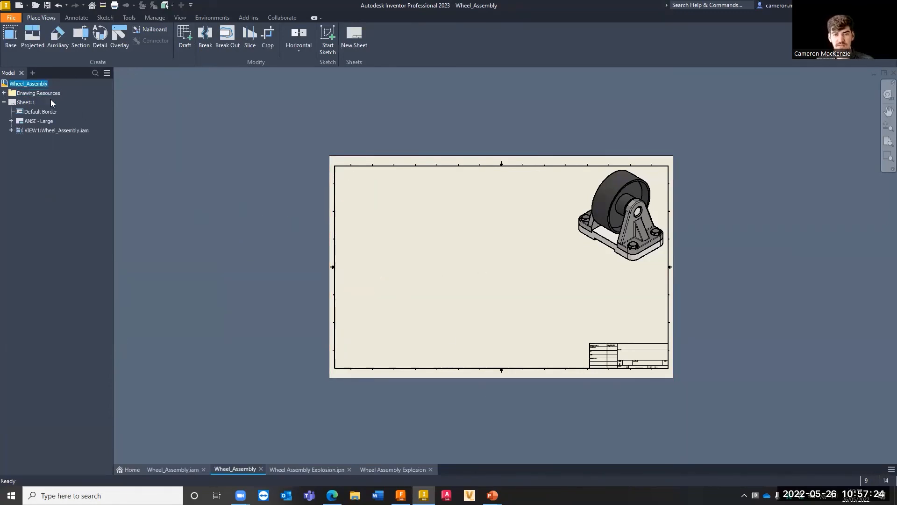
left_click(10, 37)
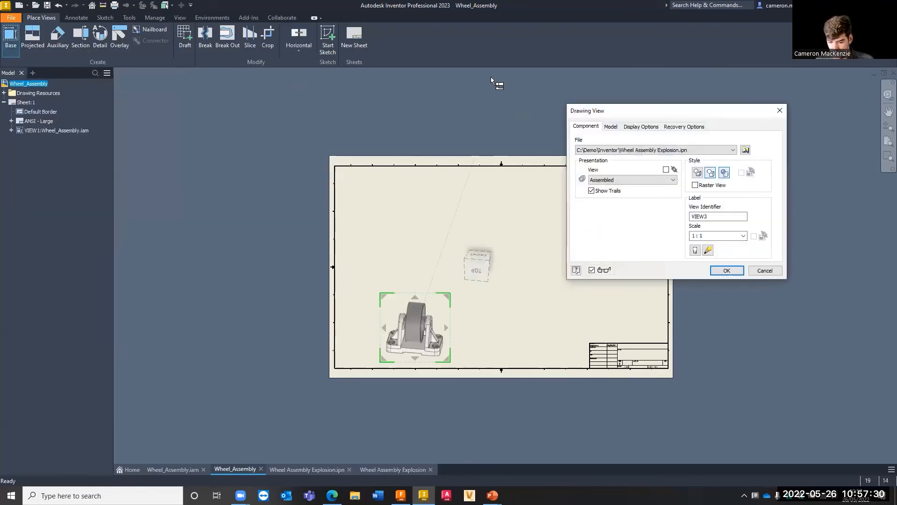
left_click(661, 150)
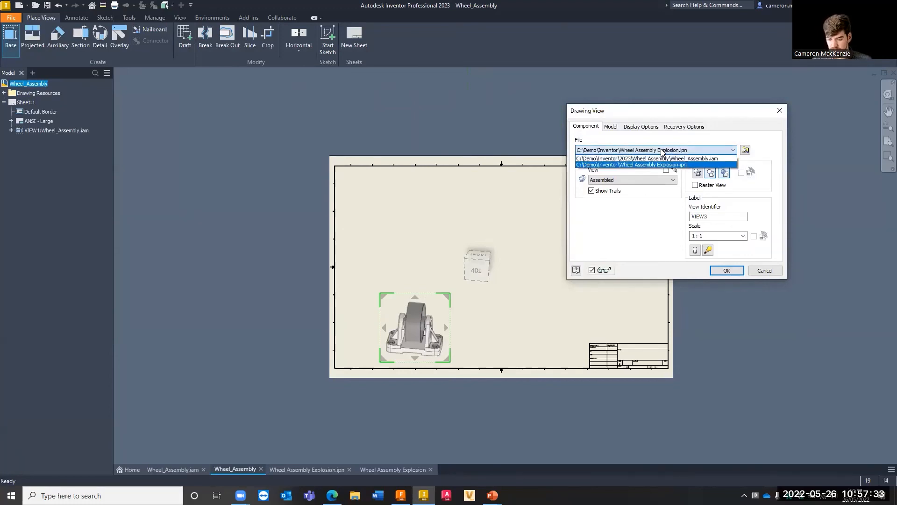
left_click(745, 150)
left_click(746, 150)
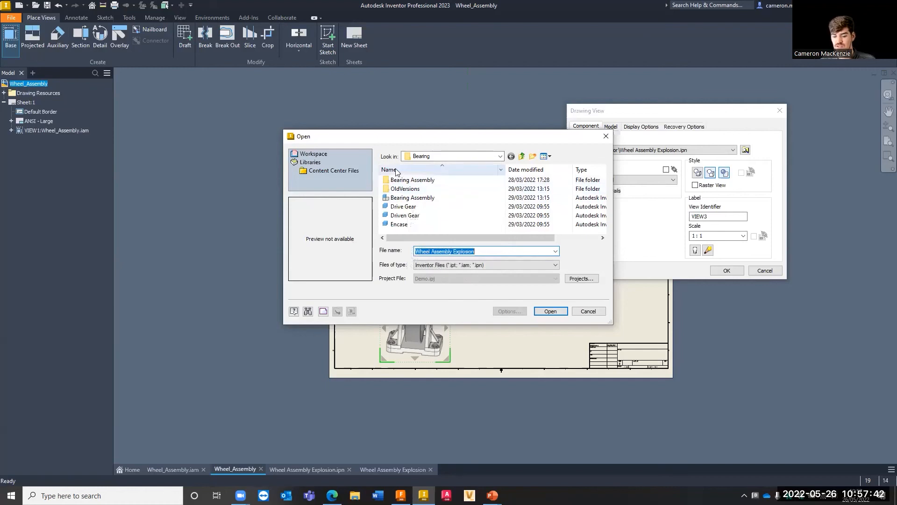
left_click(606, 137)
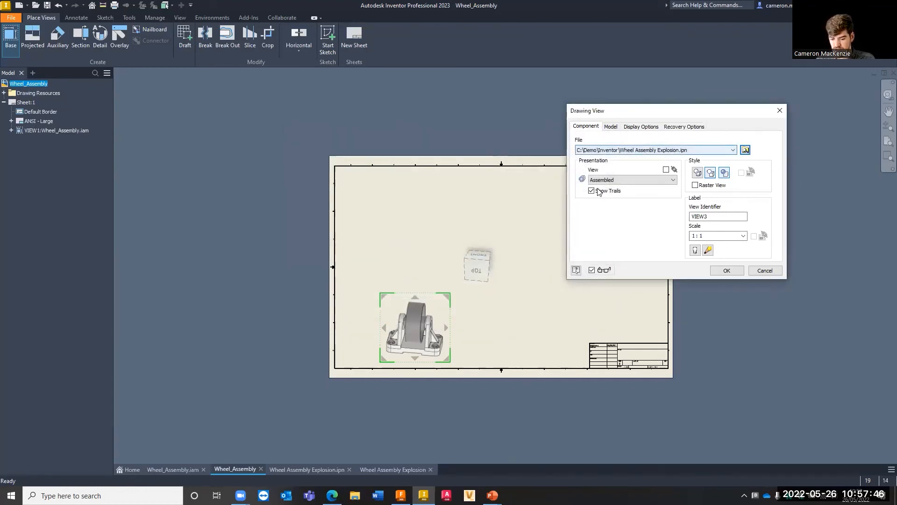
Use the Exploded snapshot for the base view, enlarge it to 1:1 and place it in the left half of the Wheel_Assembly sheet
left_click(610, 182)
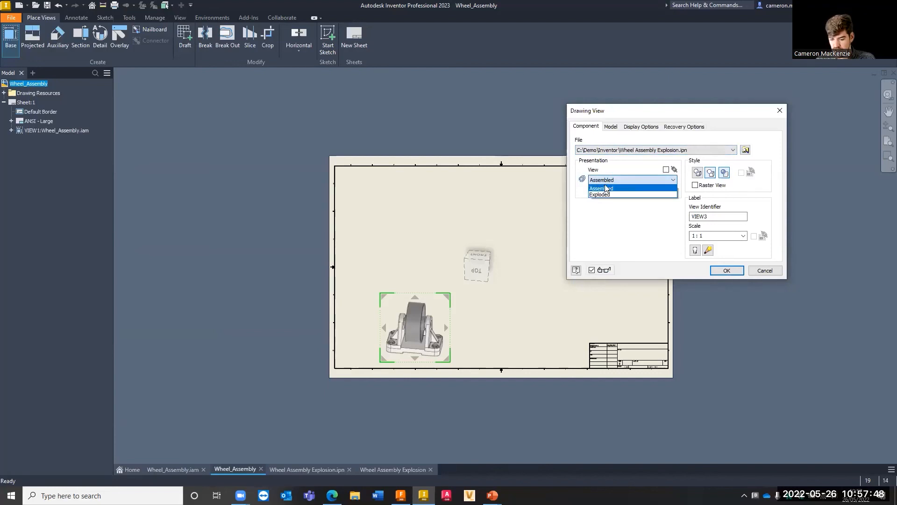
left_click(603, 194)
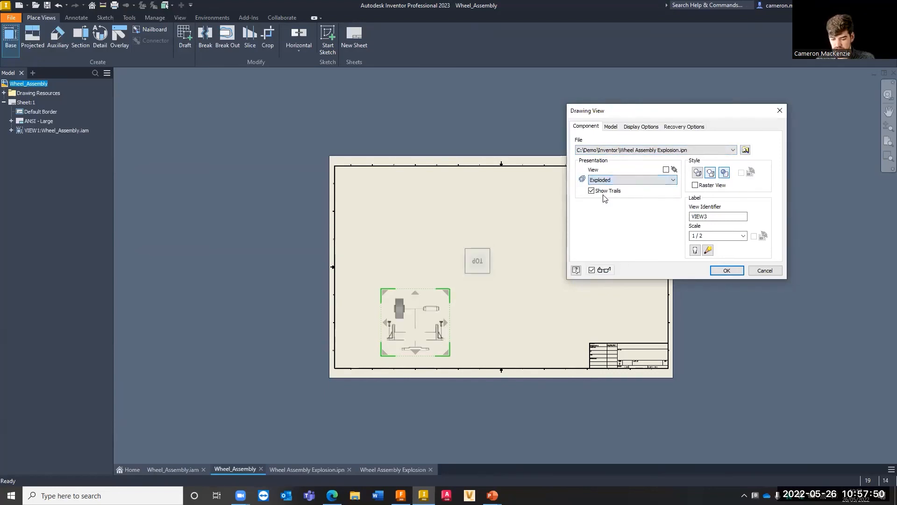
left_click_drag(448, 291, 476, 268)
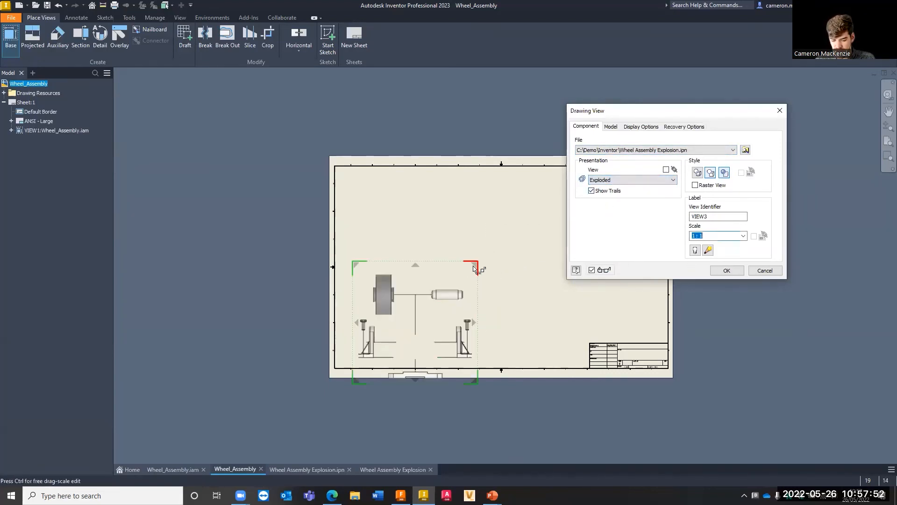
left_click_drag(435, 308, 458, 252)
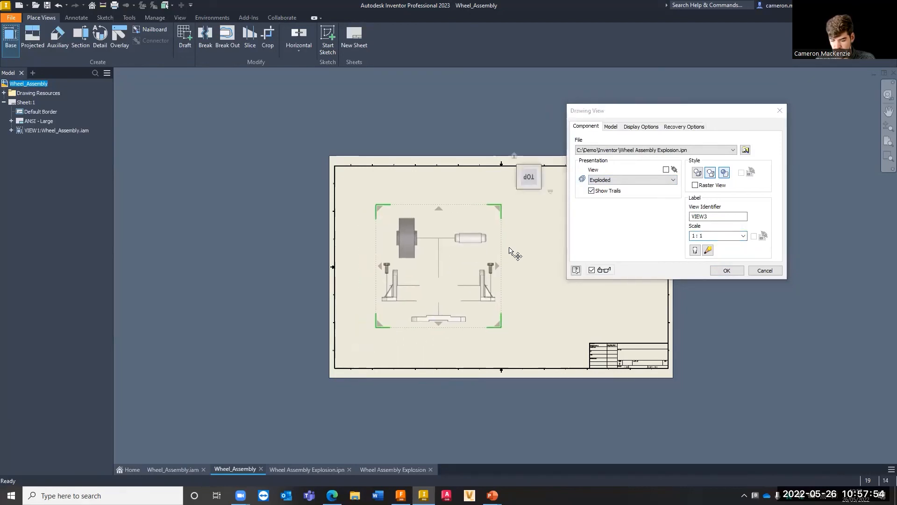
left_click(731, 270)
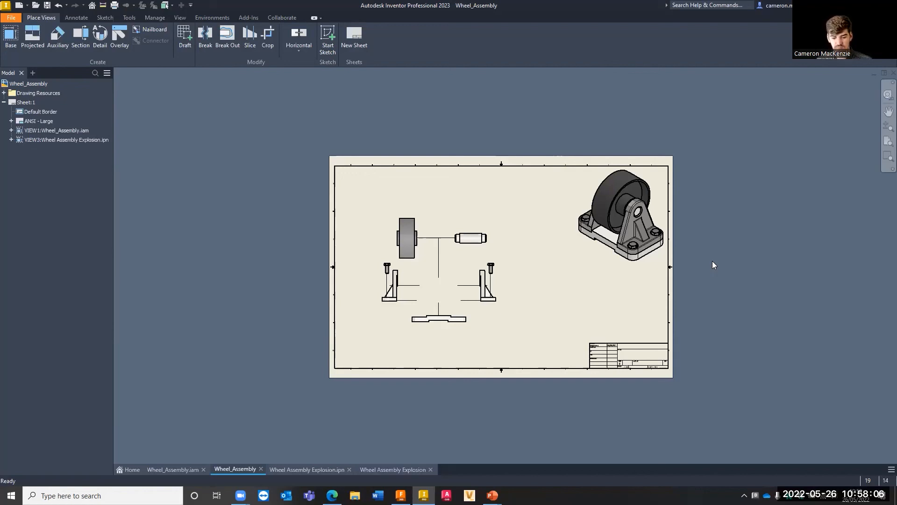
middle_click_drag(590, 296, 595, 299)
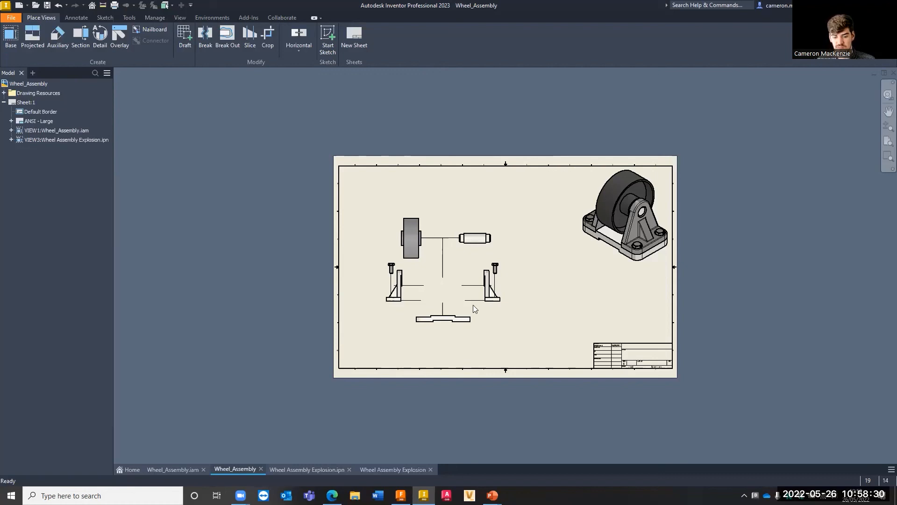
Examine the video publishing settings and file formats for the current storyboard in Wheel Assembly Explosion.ipn, and close them without publishing
left_click(399, 471)
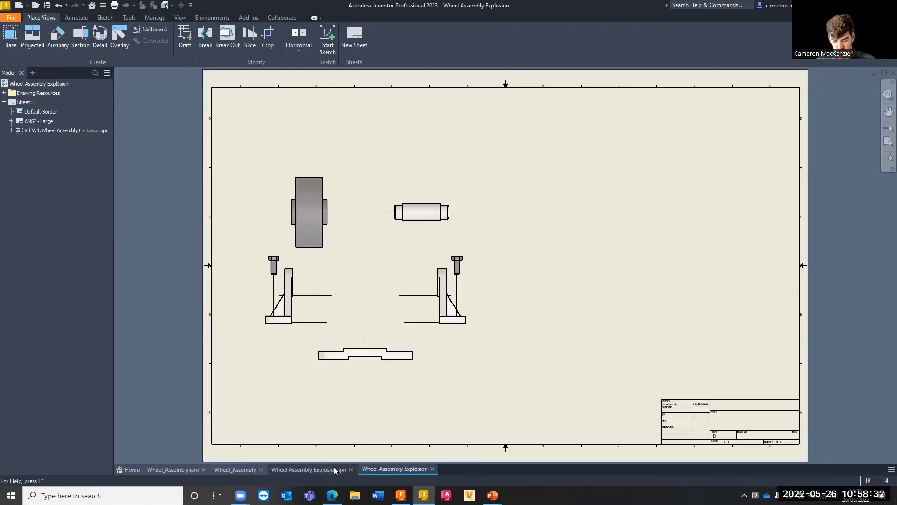
left_click(319, 468)
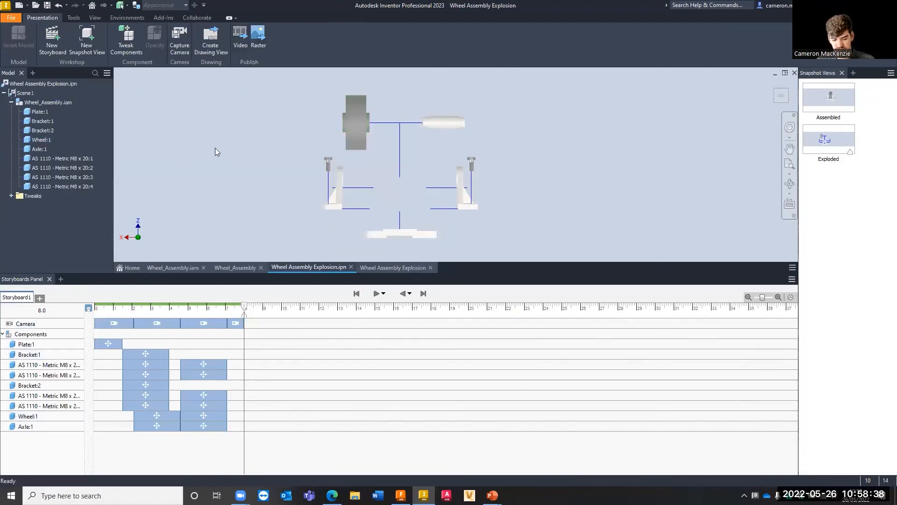
left_click(242, 37)
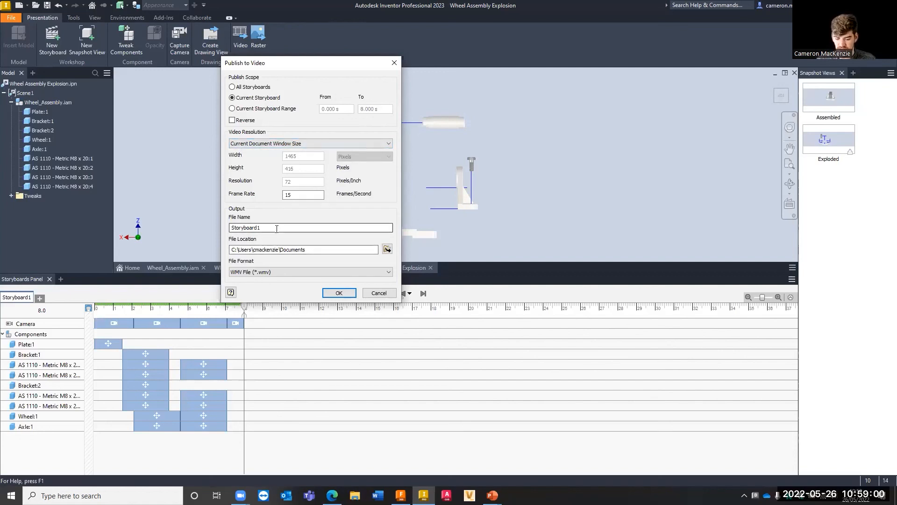
left_click(264, 272)
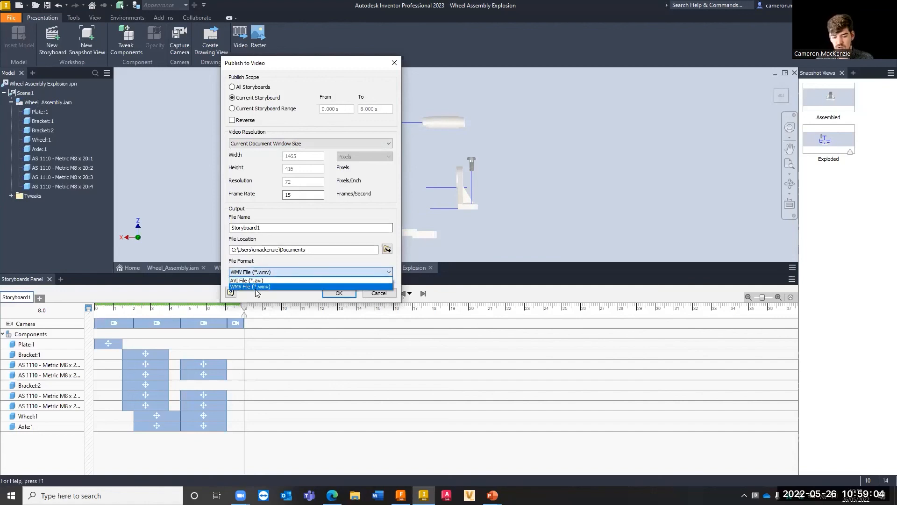
left_click(257, 287)
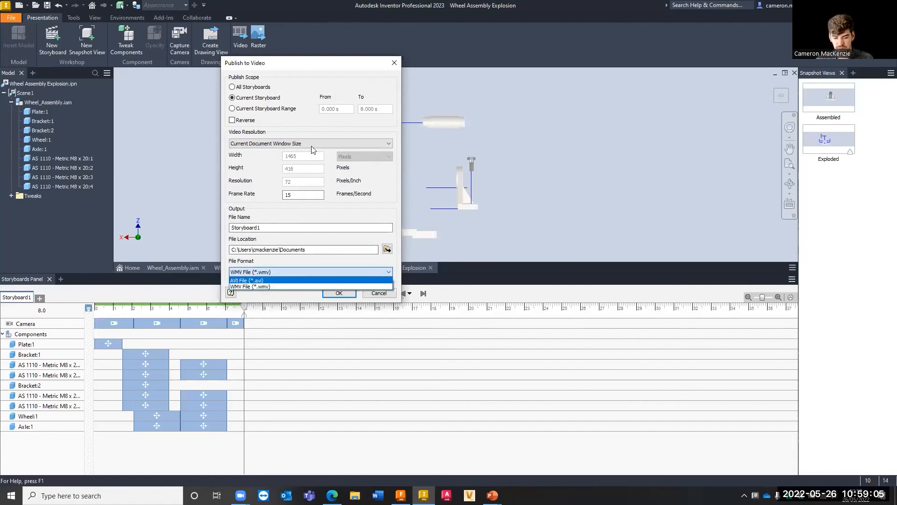
left_click(394, 62)
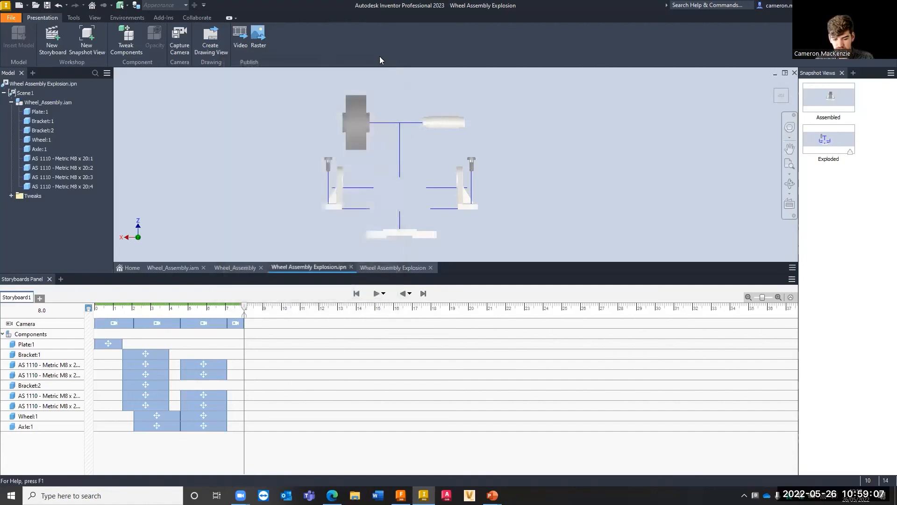
Examine the raster image publishing settings and the available image formats for the snapshot views, and close them without publishing
left_click(259, 42)
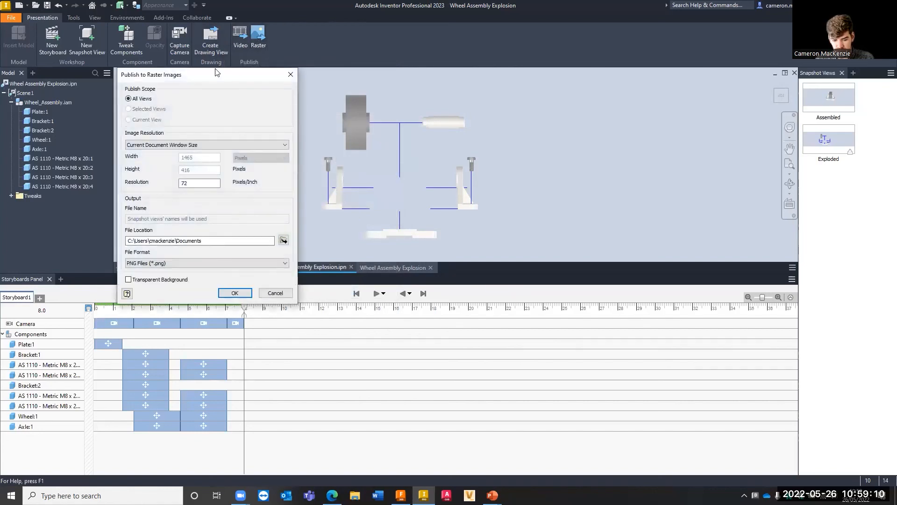
left_click_drag(217, 78, 353, 88)
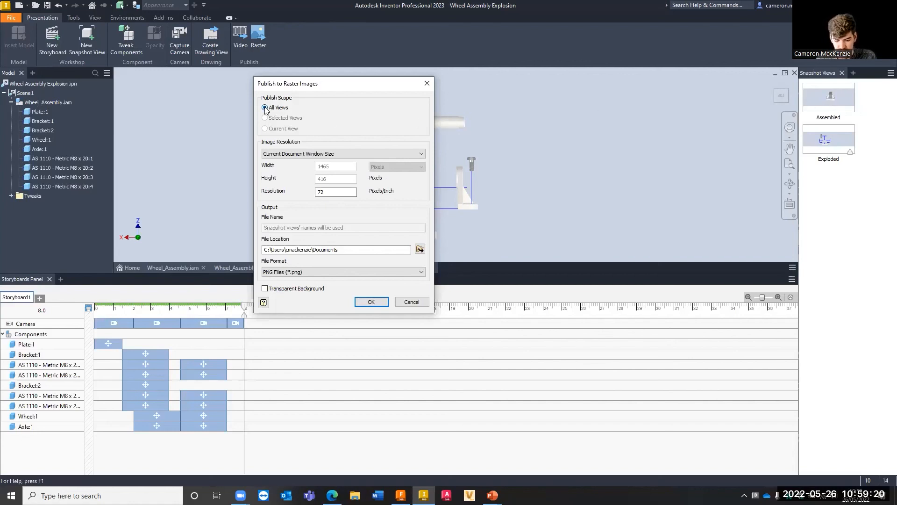
left_click(278, 271)
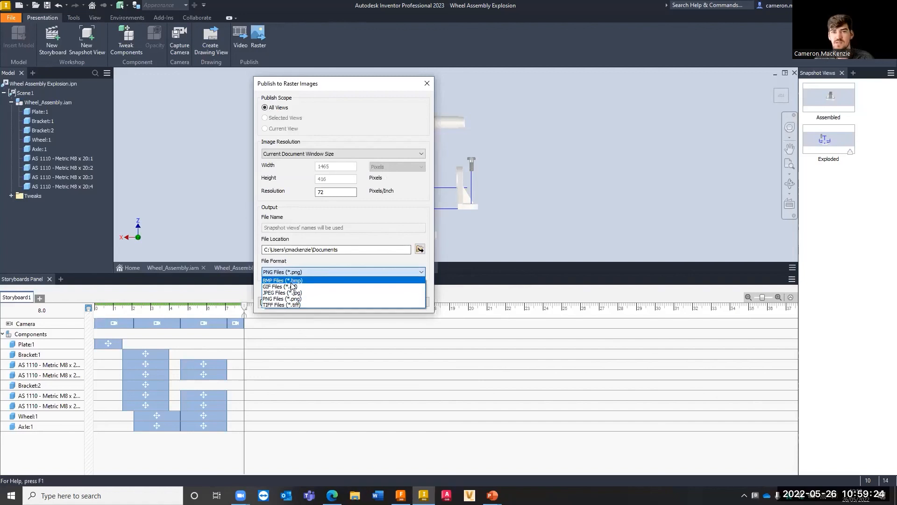
left_click(393, 229)
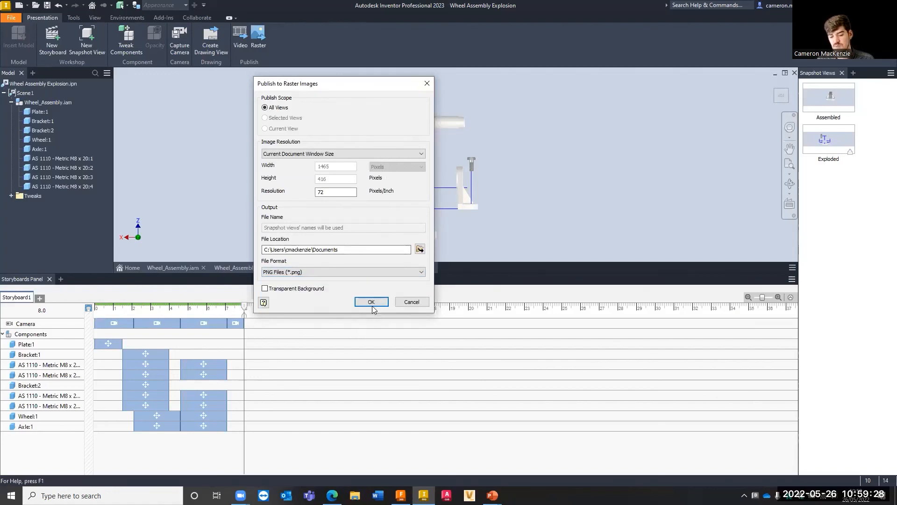
left_click(429, 88)
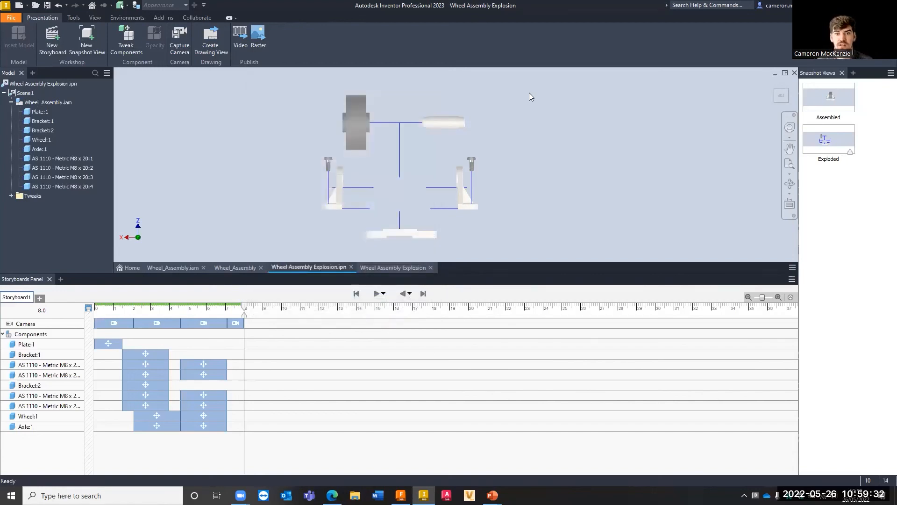